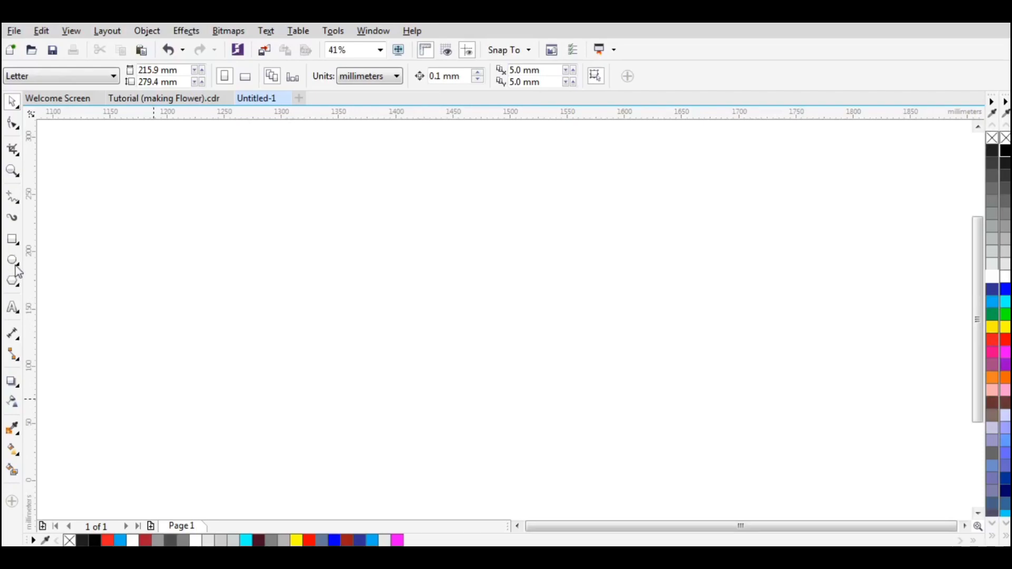
# Draw a circle and set its diameter to 200 mm.
pyautogui.moveTo(326, 209); pyautogui.dragTo(538, 419)
pyautogui.click(16, 105)
pyautogui.click(146, 69)
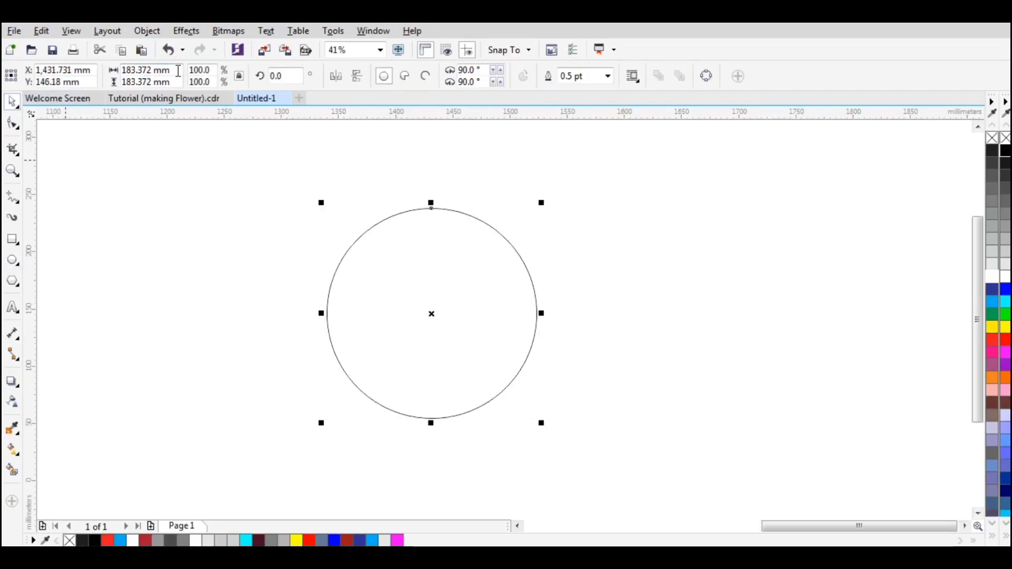
pyautogui.write('200')
pyautogui.press('Return')
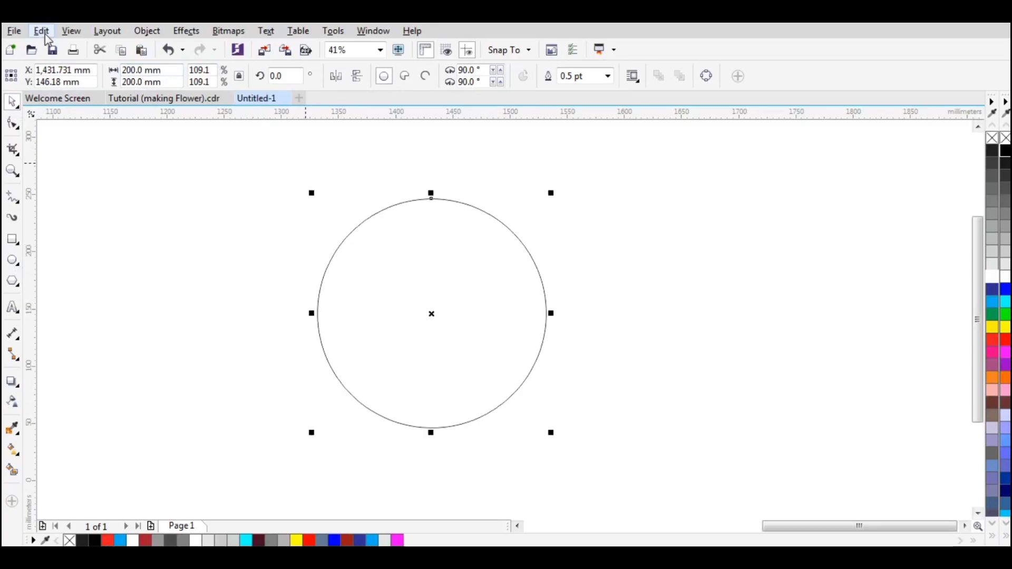
# Copy the circle, paste it in place and set the copy's diameter to 125 mm.
pyautogui.click(41, 31)
pyautogui.click(79, 134)
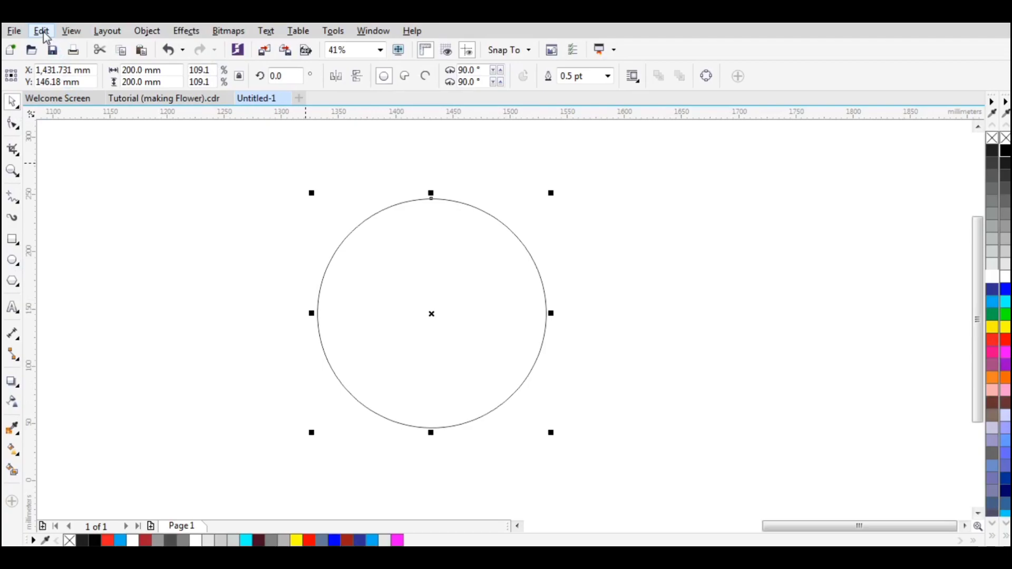
pyautogui.click(42, 31)
pyautogui.click(79, 149)
pyautogui.click(158, 70)
pyautogui.write('125')
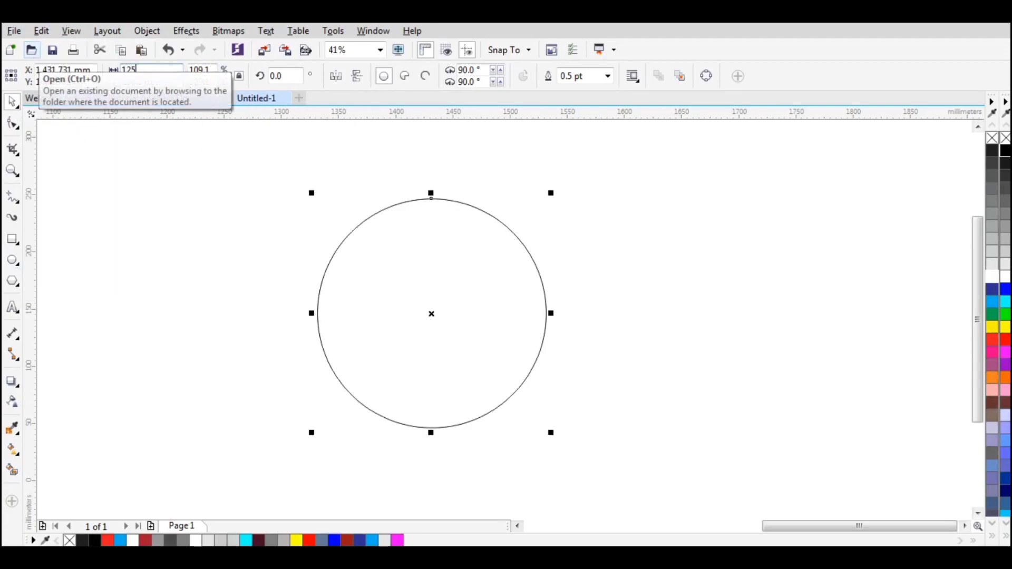
pyautogui.press('Return')
# Align the 125 mm circle to the left edge of the 200 mm circle.
pyautogui.keyDown('shift'); pyautogui.click(425, 199); pyautogui.keyUp('shift')
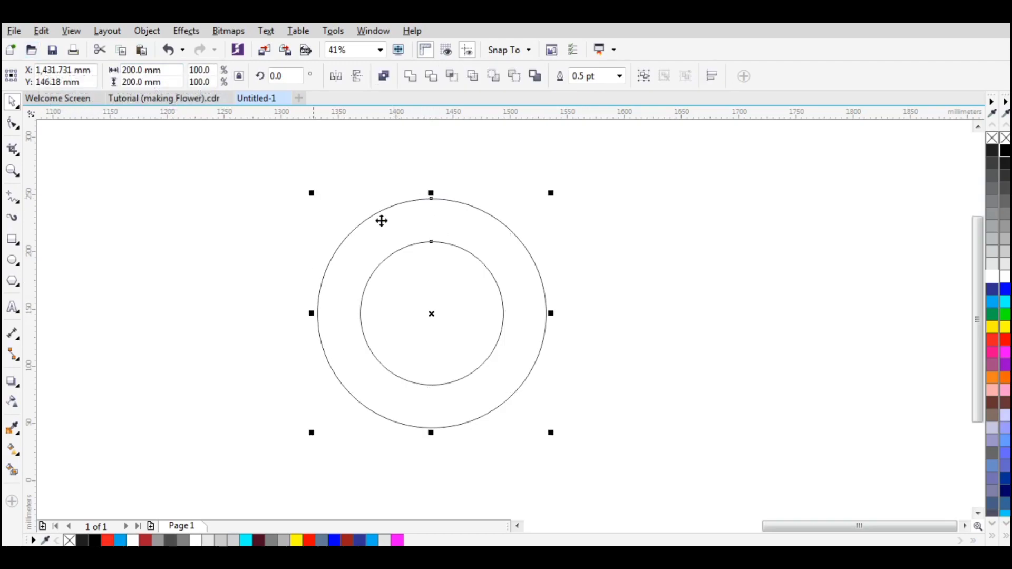
pyautogui.press('l')
pyautogui.click(617, 305)
pyautogui.click(429, 329)
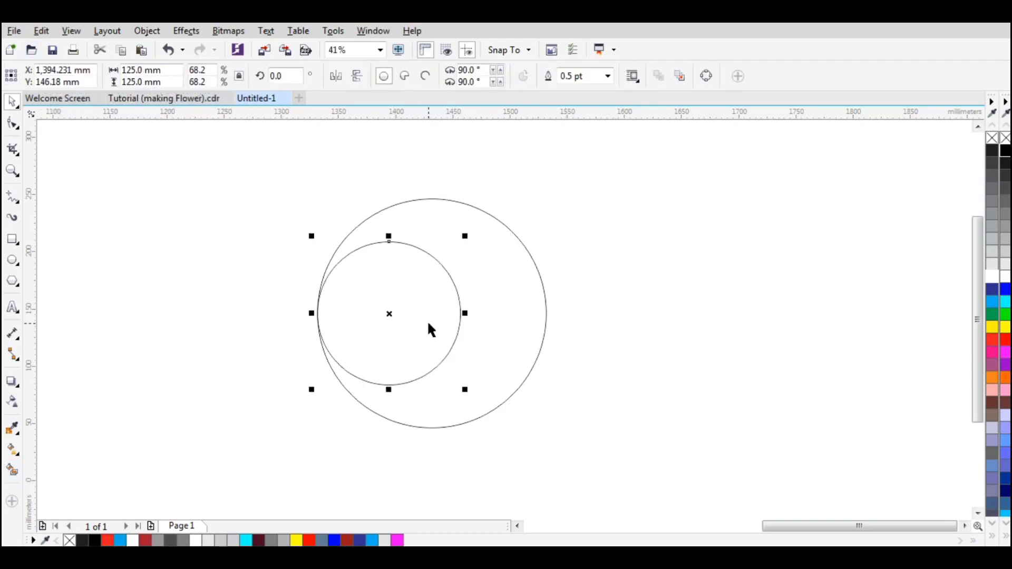
# Duplicate the small circle in place and align the copy to the right edge of the large circle.
pyautogui.click(41, 31)
pyautogui.click(77, 139)
pyautogui.click(42, 31)
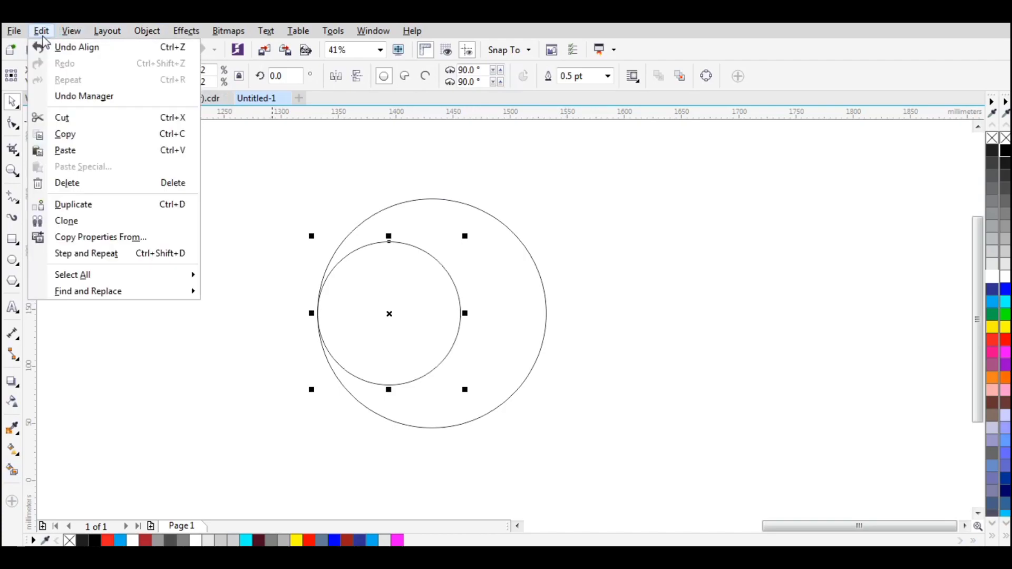
pyautogui.click(79, 151)
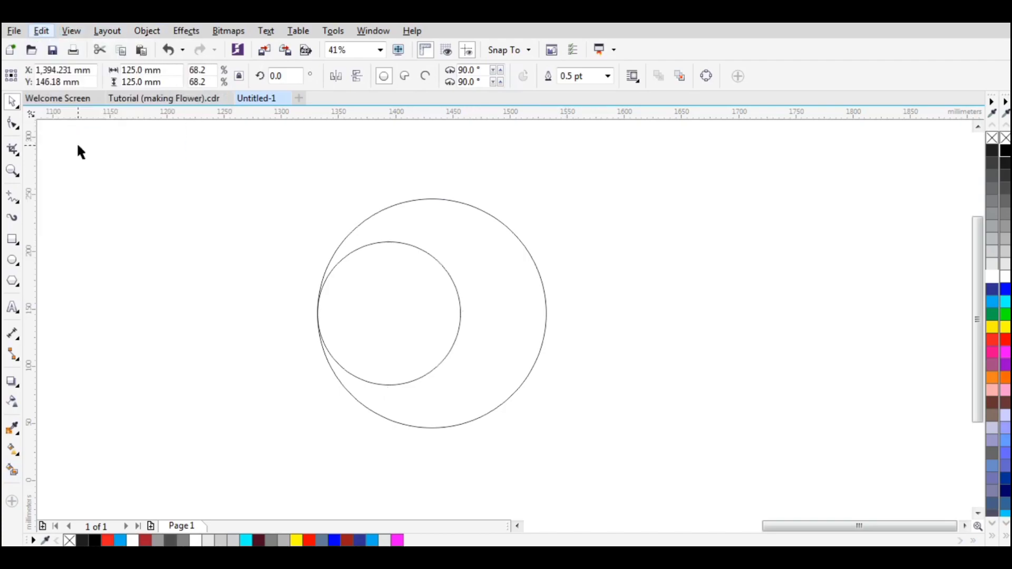
pyautogui.keyDown('shift'); pyautogui.click(510, 313); pyautogui.keyUp('shift')
pyautogui.press('r')
pyautogui.click(606, 251)
pyautogui.click(496, 314)
# Duplicate both small circles in place and rotate the copies by 90 degrees.
pyautogui.click(345, 318)
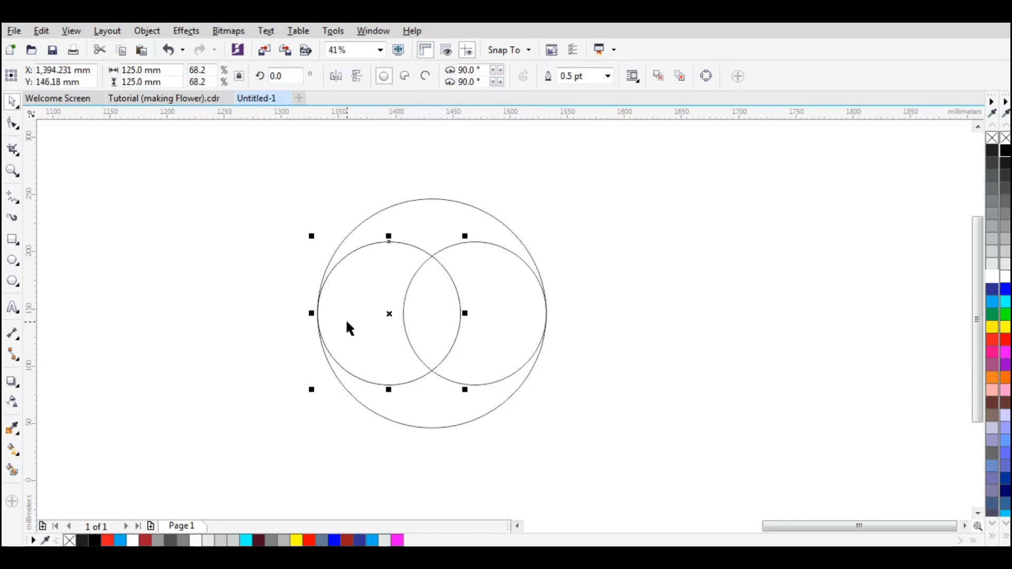
pyautogui.keyDown('shift'); pyautogui.click(489, 310); pyautogui.keyUp('shift')
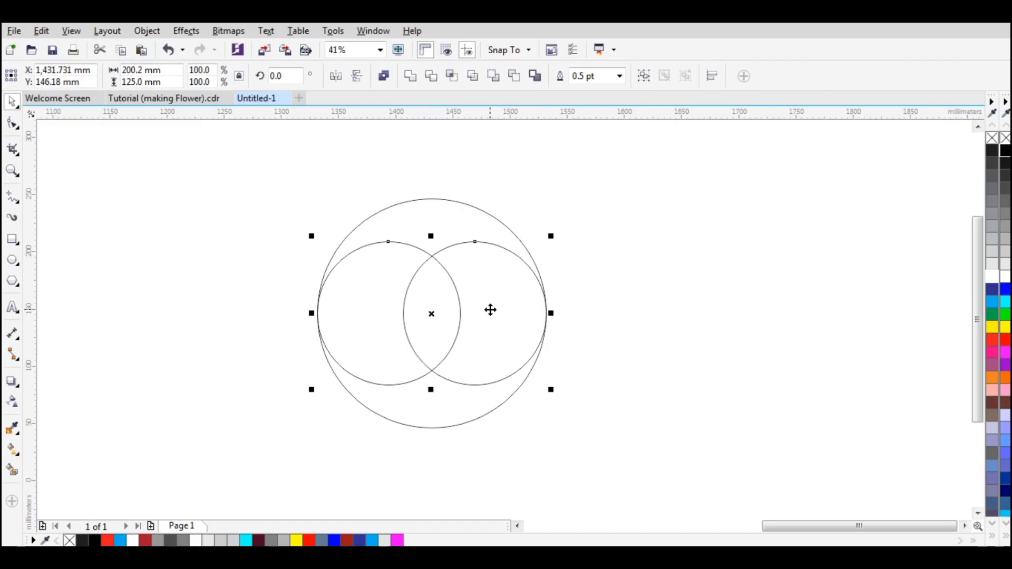
pyautogui.click(41, 31)
pyautogui.click(69, 135)
pyautogui.click(42, 31)
pyautogui.click(72, 150)
pyautogui.click(274, 77)
pyautogui.write('90')
pyautogui.press('Return')
pyautogui.click(655, 237)
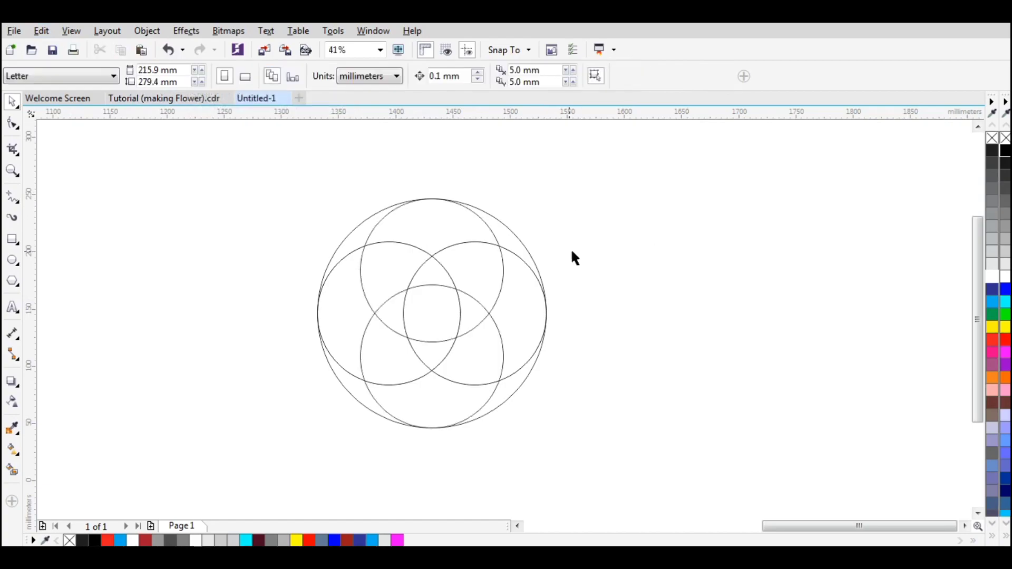
# Smart-fill every region between the overlapping circles with blue-gray and no outline, leaving the central rounded square empty.
pyautogui.click(12, 469)
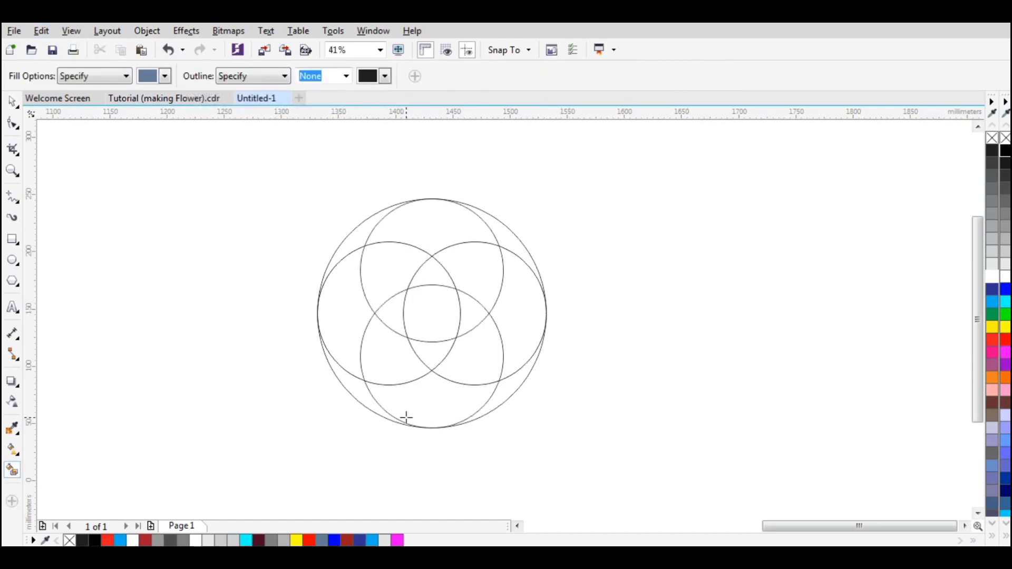
pyautogui.click(360, 388)
pyautogui.click(416, 401)
pyautogui.click(464, 354)
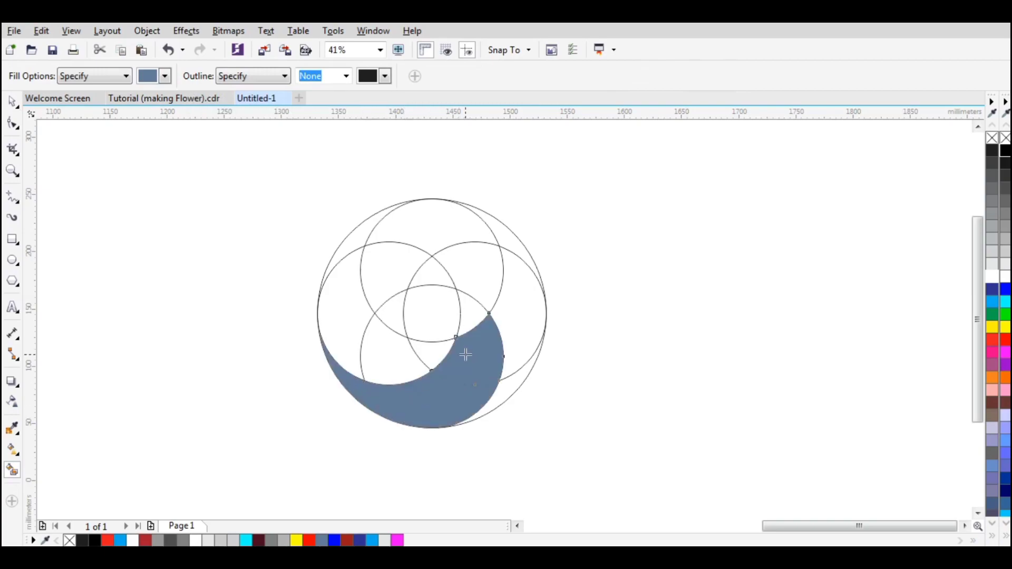
pyautogui.click(464, 319)
pyautogui.click(501, 400)
pyautogui.click(517, 320)
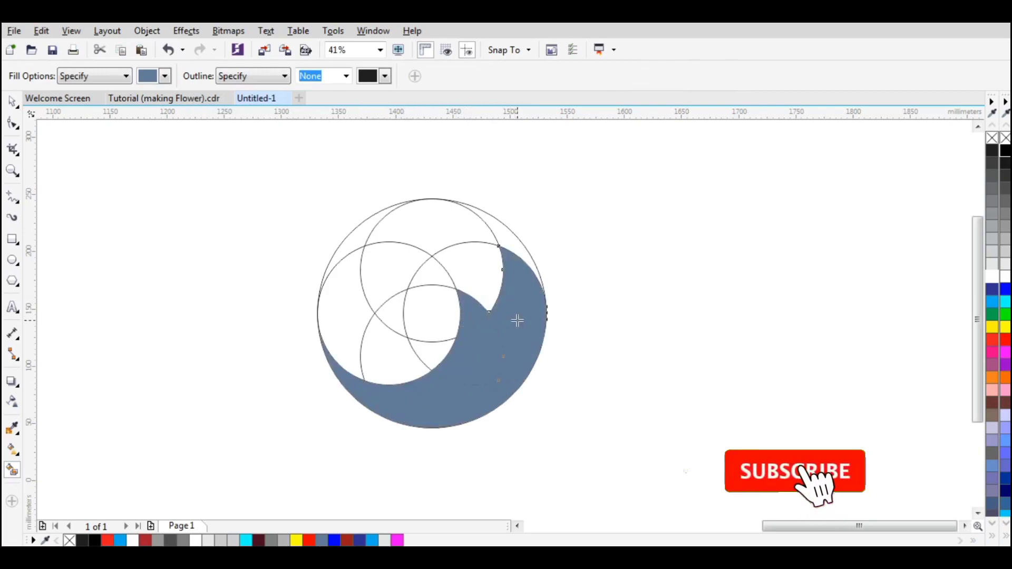
pyautogui.click(483, 271)
pyautogui.click(441, 279)
pyautogui.click(501, 235)
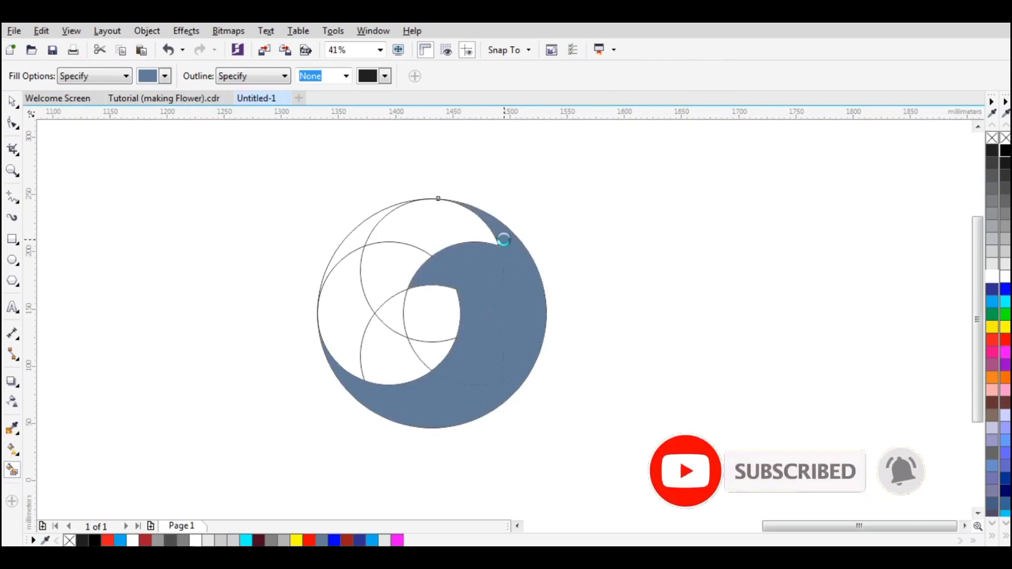
pyautogui.click(441, 237)
pyautogui.click(388, 294)
pyautogui.click(395, 316)
pyautogui.click(362, 231)
pyautogui.click(350, 294)
pyautogui.click(376, 331)
pyautogui.click(431, 358)
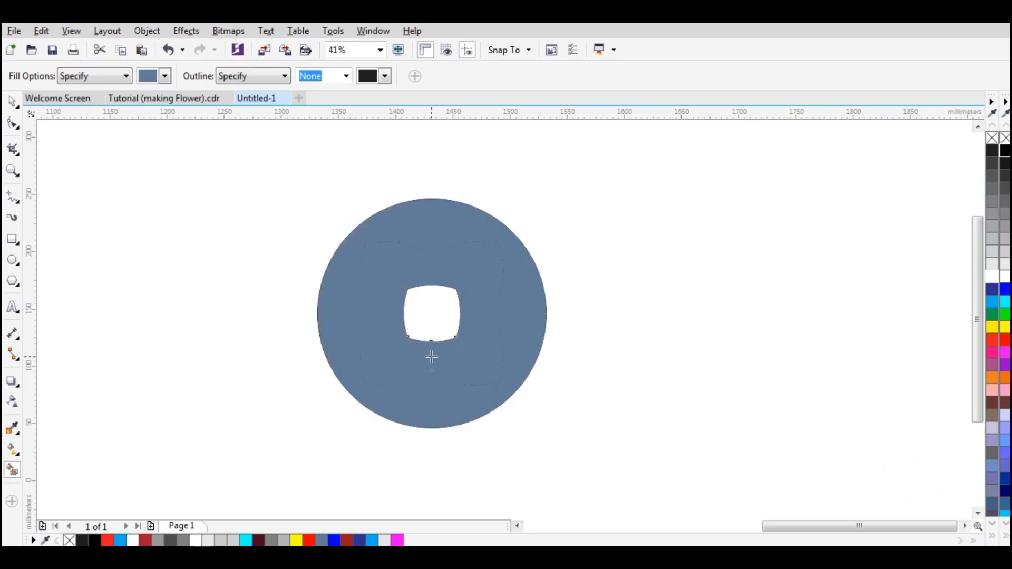
# Select all the circles and filled regions and set their outline width to Hairline.
pyautogui.press('space')
pyautogui.moveTo(216, 140); pyautogui.dragTo(574, 428)
pyautogui.click(619, 75)
pyautogui.click(585, 102)
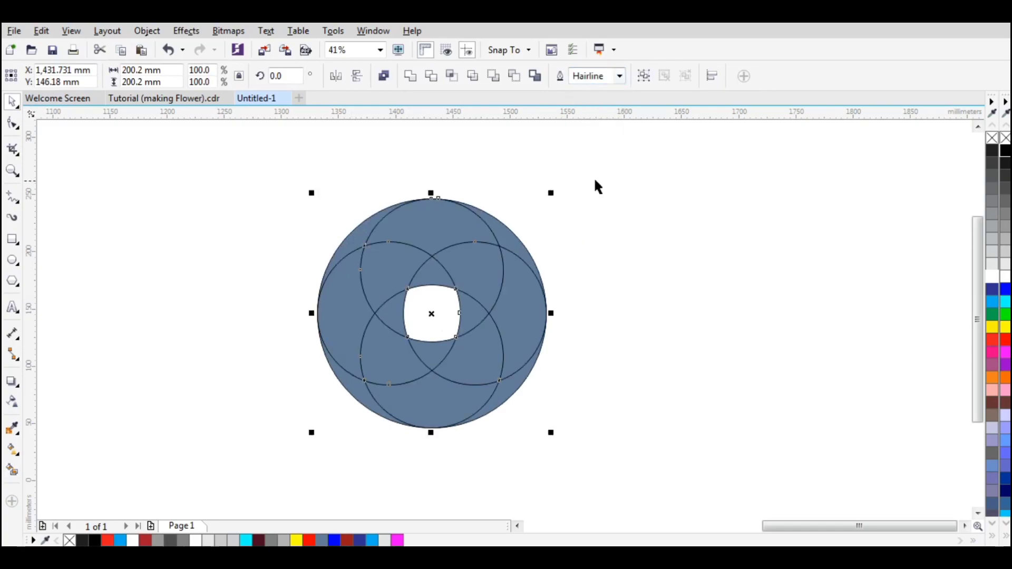
pyautogui.click(594, 176)
# Weld the lower regions from the left edge around to the centre opening into one curved petal and fill it light gray.
pyautogui.click(356, 399)
pyautogui.keyDown('shift'); pyautogui.click(432, 397); pyautogui.keyUp('shift')
pyautogui.keyDown('shift'); pyautogui.click(469, 358); pyautogui.keyUp('shift')
pyautogui.keyDown('shift'); pyautogui.click(467, 315); pyautogui.keyUp('shift')
pyautogui.click(430, 75)
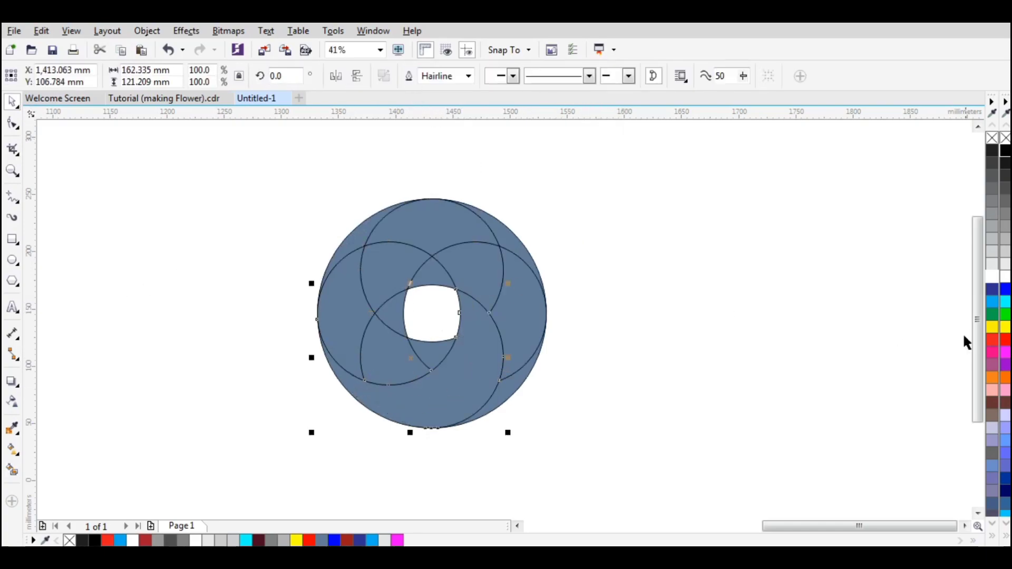
pyautogui.click(992, 276)
pyautogui.click(992, 264)
pyautogui.click(554, 388)
# Weld the blue-gray regions on the right side of the ring into a second petal and fill it light gray.
pyautogui.click(510, 398)
pyautogui.keyDown('shift'); pyautogui.click(523, 298); pyautogui.keyUp('shift')
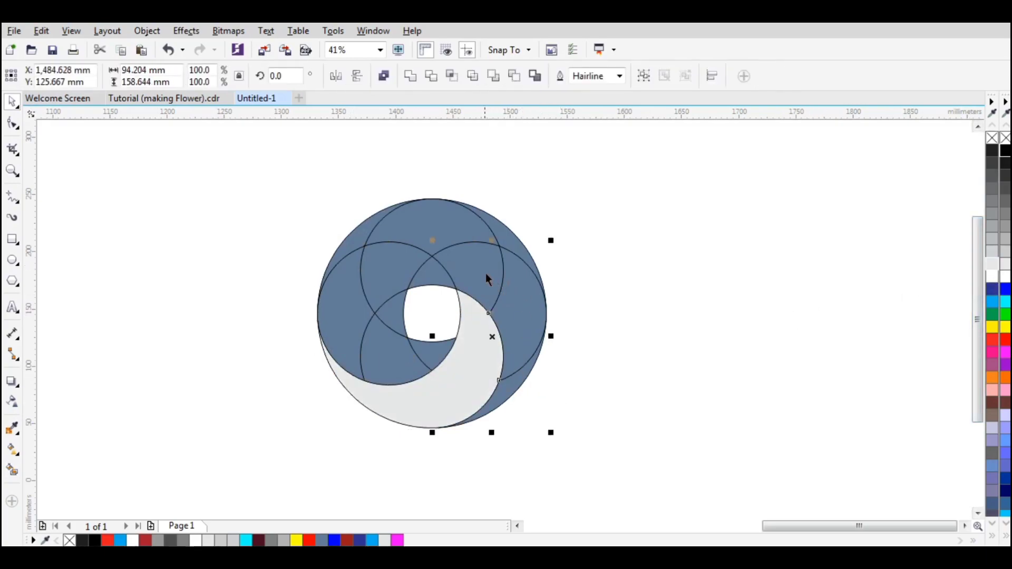
pyautogui.keyDown('shift'); pyautogui.click(435, 285); pyautogui.keyUp('shift')
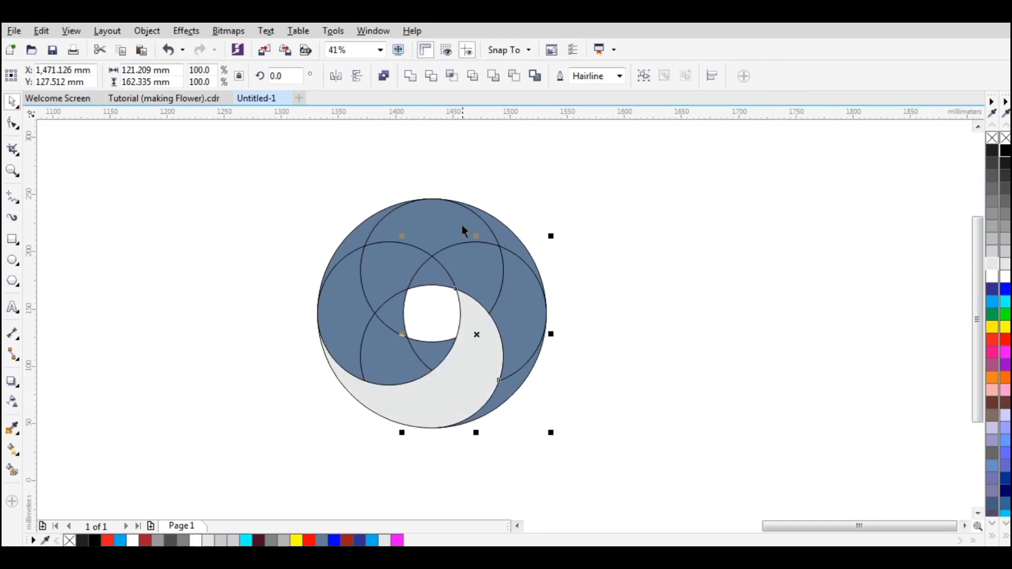
pyautogui.click(410, 77)
pyautogui.click(992, 264)
pyautogui.click(824, 264)
# Weld the blue-gray regions along the top of the ring into a third petal and fill it light gray.
pyautogui.click(511, 234)
pyautogui.keyDown('shift'); pyautogui.click(424, 232); pyautogui.keyUp('shift')
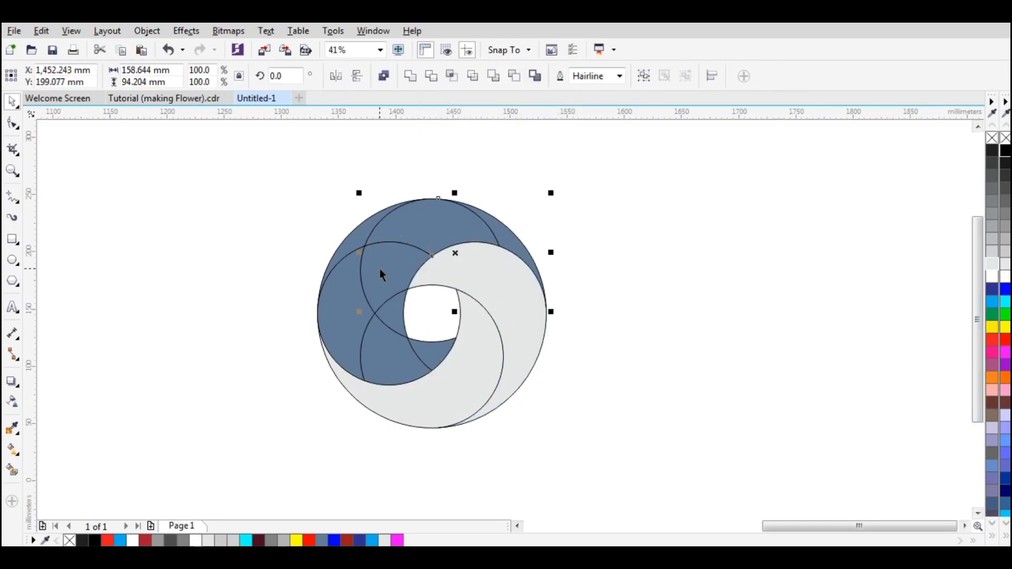
pyautogui.keyDown('shift'); pyautogui.click(389, 314); pyautogui.keyUp('shift')
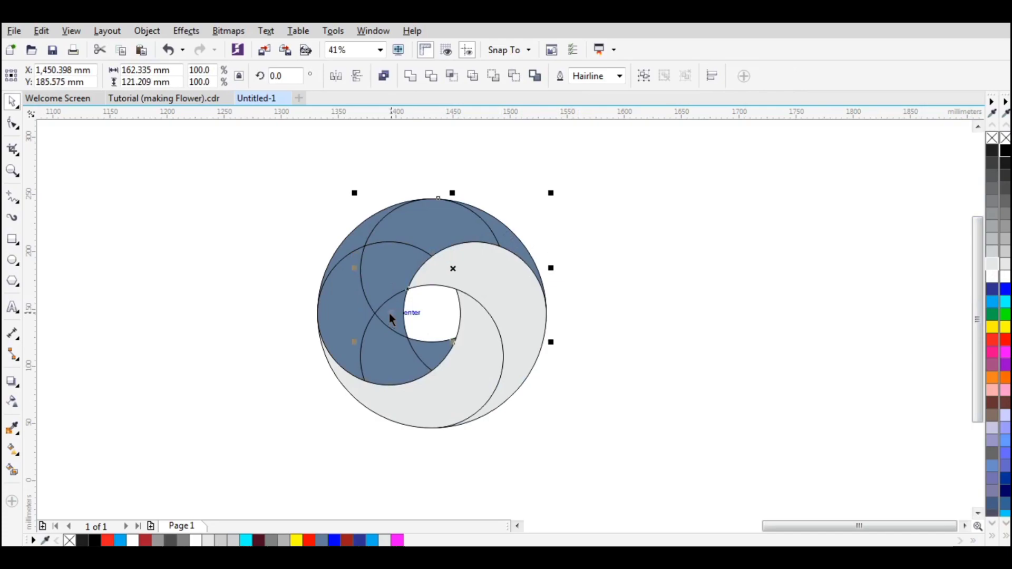
pyautogui.click(409, 78)
pyautogui.click(999, 269)
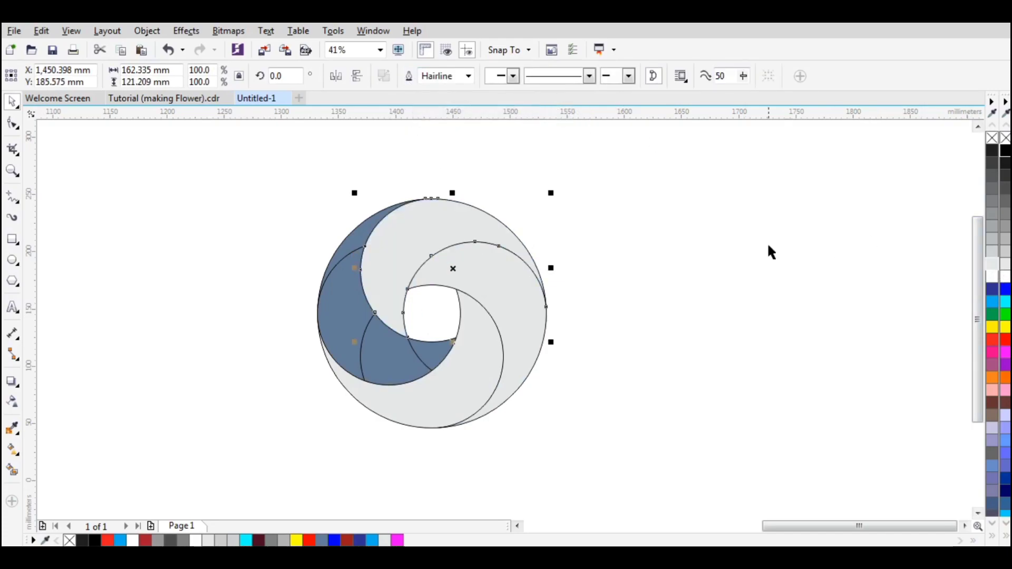
pyautogui.click(836, 264)
# Weld the remaining blue-gray regions on the left side into a fourth petal and fill it light gray.
pyautogui.click(354, 246)
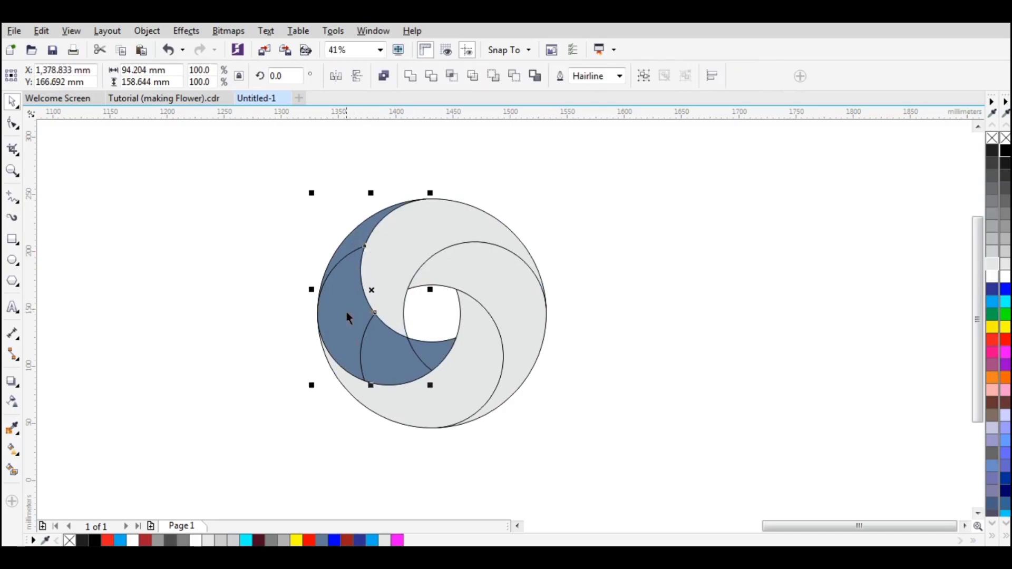
pyautogui.keyDown('shift'); pyautogui.click(394, 351); pyautogui.keyUp('shift')
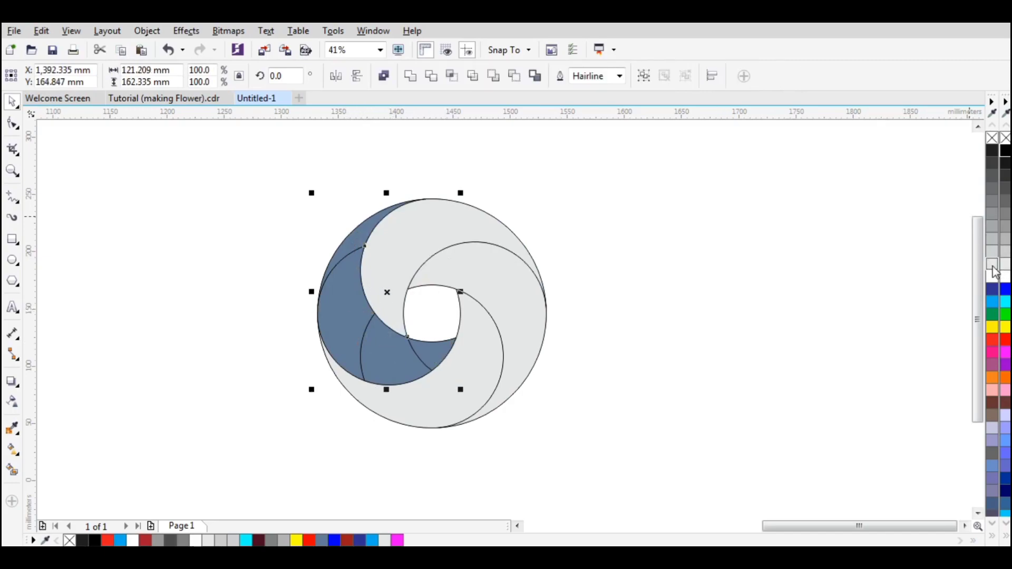
pyautogui.click(411, 76)
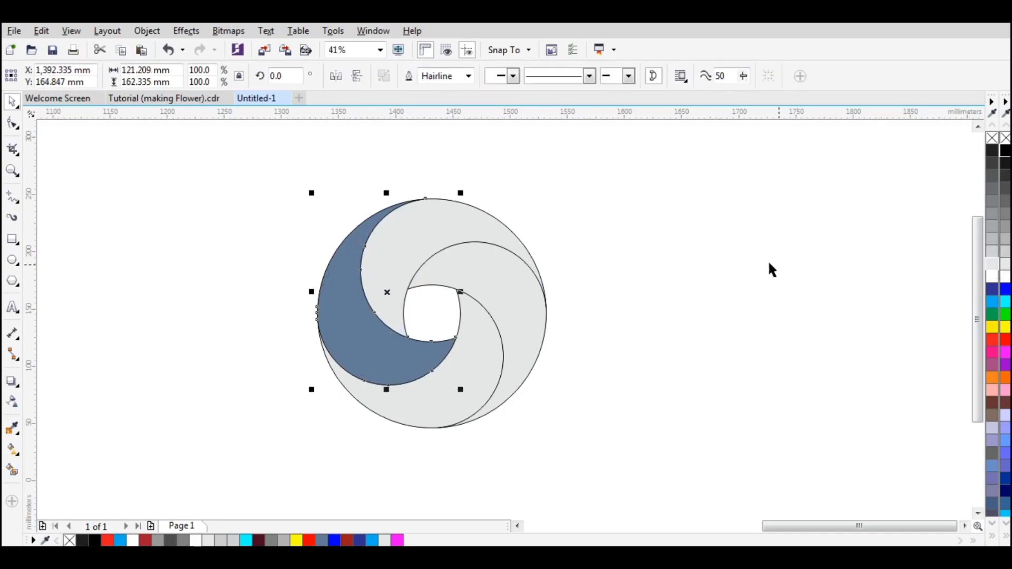
pyautogui.click(987, 267)
pyautogui.press('Escape')
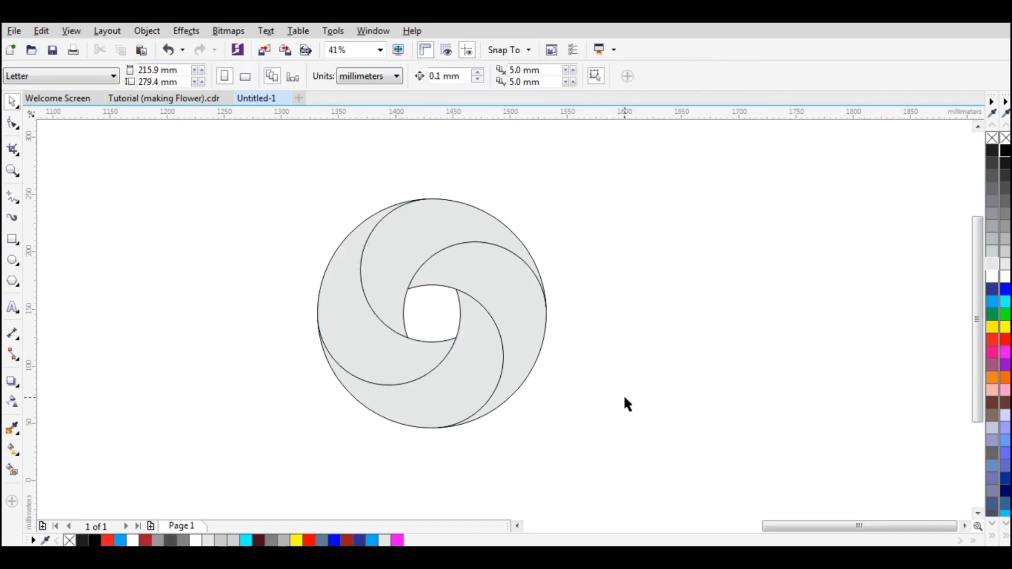
# Move the four gray petals about 218 mm to the right of the construction circles and delete those circles.
pyautogui.click(439, 247)
pyautogui.keyDown('shift'); pyautogui.click(497, 293); pyautogui.keyUp('shift')
pyautogui.keyDown('shift'); pyautogui.click(464, 389); pyautogui.keyUp('shift')
pyautogui.keyDown('shift'); pyautogui.click(406, 356); pyautogui.keyUp('shift')
pyautogui.moveTo(432, 314); pyautogui.dragTo(681, 314)
pyautogui.moveTo(276, 178); pyautogui.dragTo(578, 469)
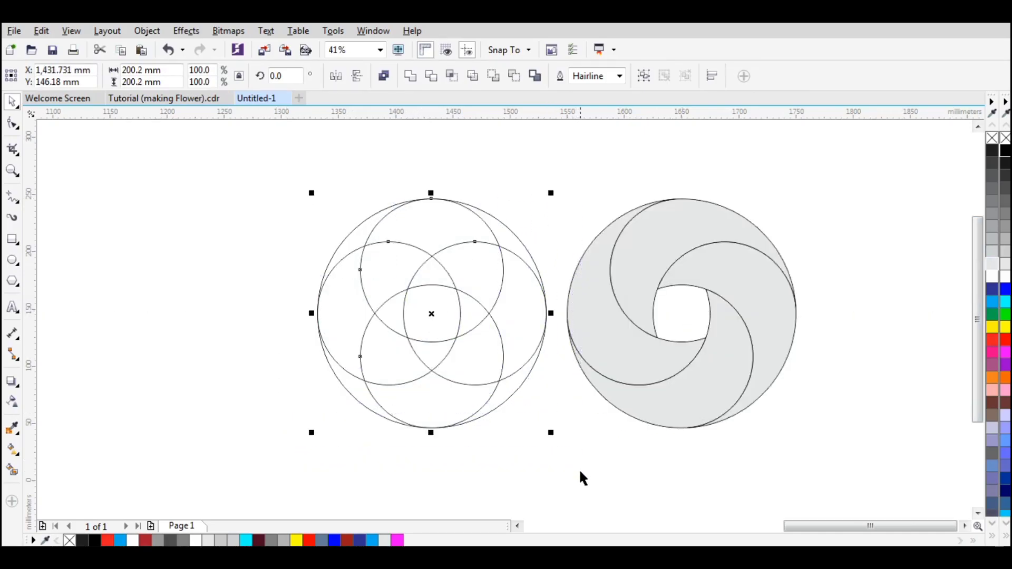
pyautogui.press('Delete')
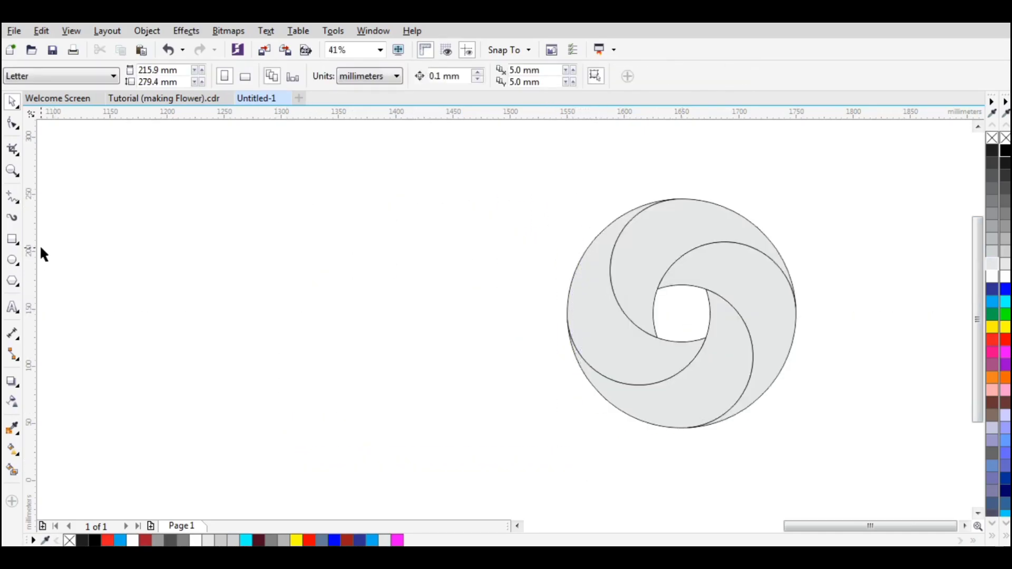
# Set the outline width of all four petals to 20 pt.
pyautogui.moveTo(509, 166); pyautogui.dragTo(860, 490)
pyautogui.click(620, 76)
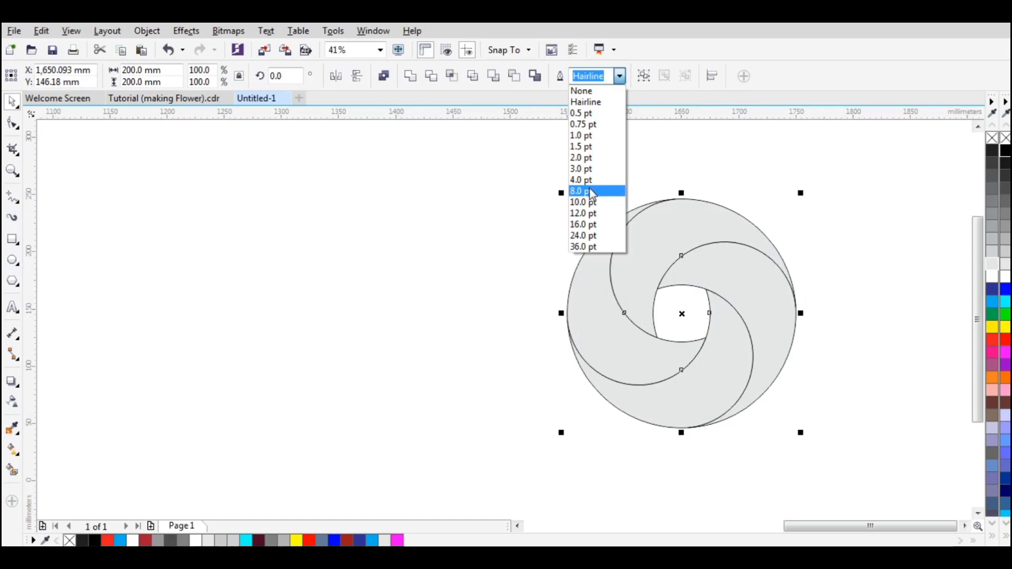
pyautogui.write('20')
pyautogui.press('Return')
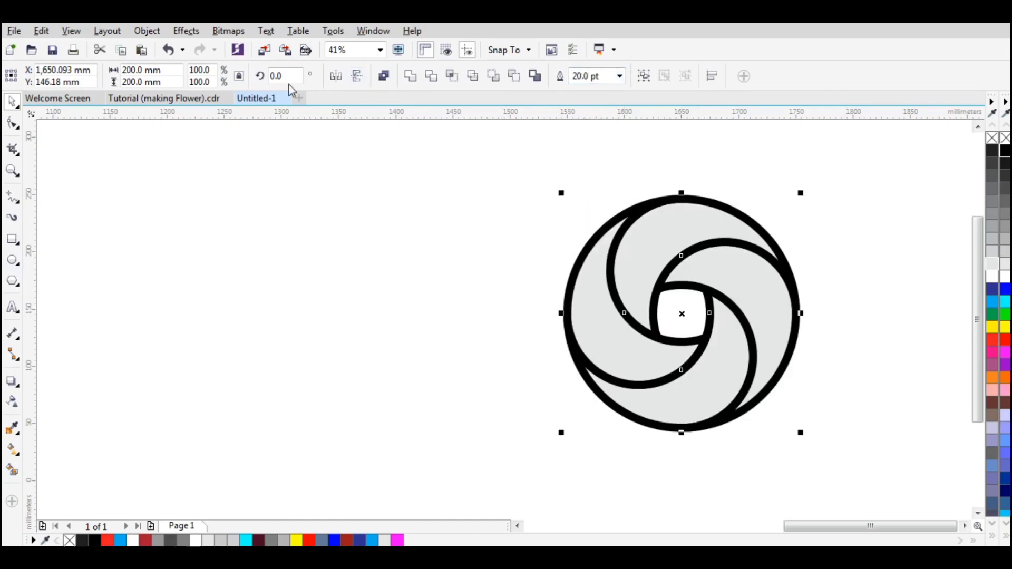
# Convert the petals' outlines to objects, then remove the new objects' fill and give them a thin black outline.
pyautogui.click(147, 31)
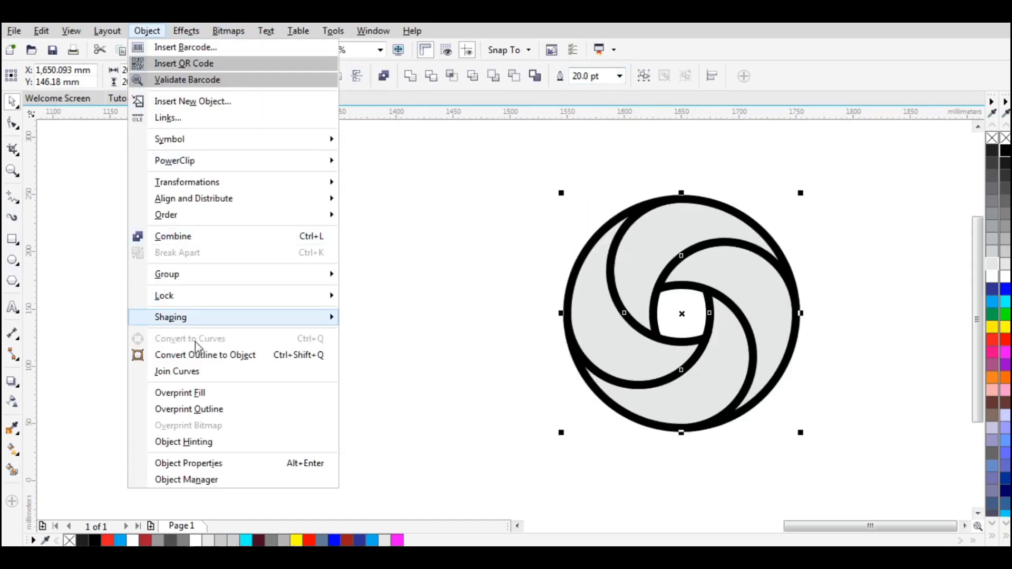
pyautogui.click(206, 356)
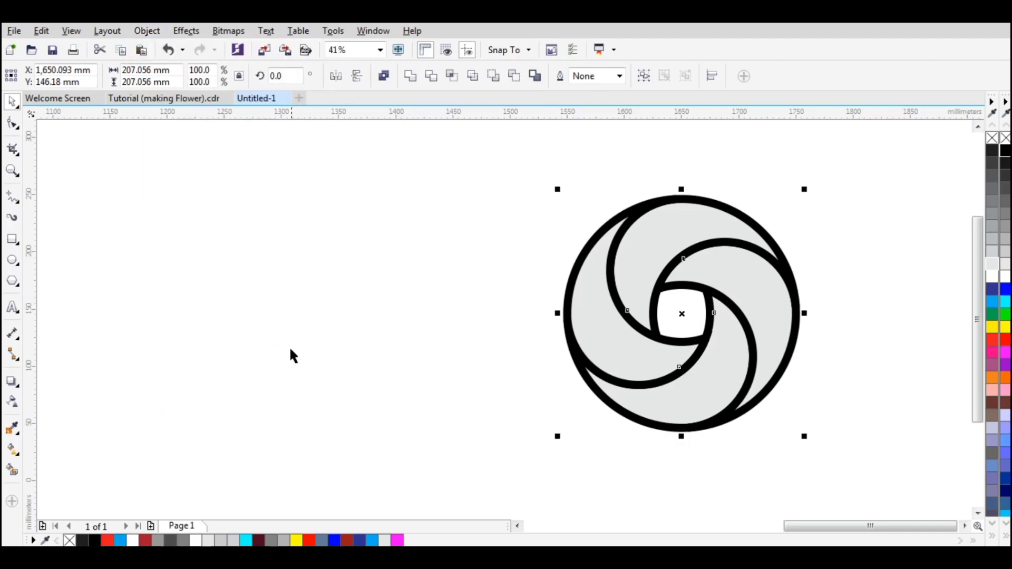
pyautogui.click(994, 137)
pyautogui.rightClick(993, 150)
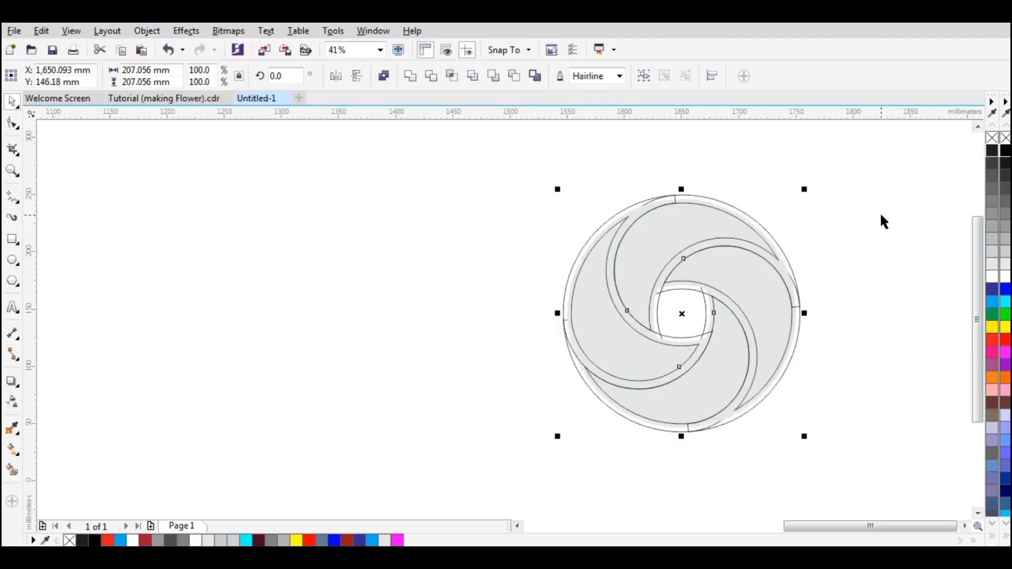
pyautogui.click(881, 221)
# Delete the four light gray filled petals, keeping only the outlined objects made from their outlines.
pyautogui.click(685, 230)
pyautogui.press('Delete')
pyautogui.click(724, 286)
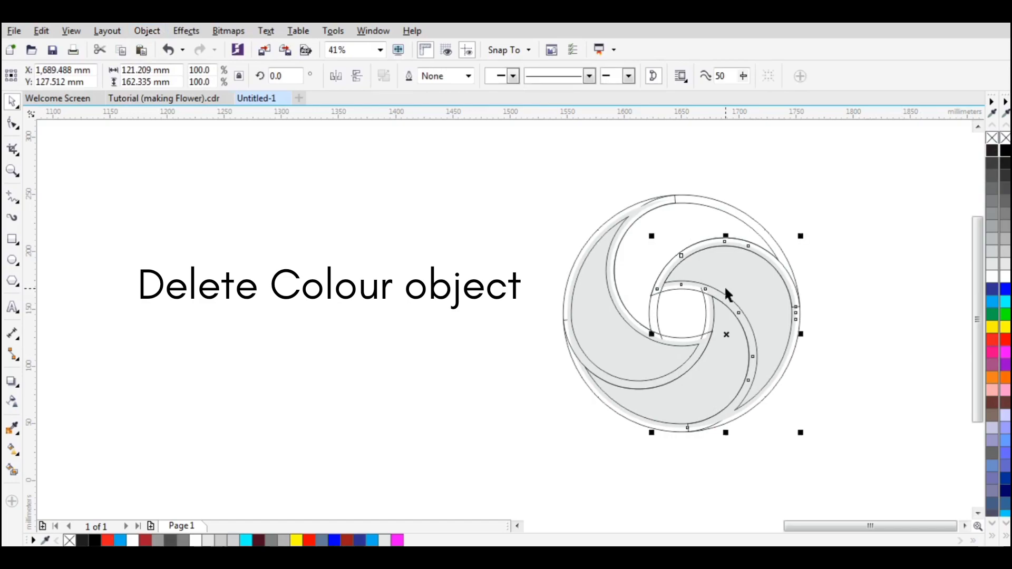
pyautogui.press('Delete')
pyautogui.click(722, 372)
pyautogui.press('Delete')
pyautogui.click(639, 357)
pyautogui.press('Delete')
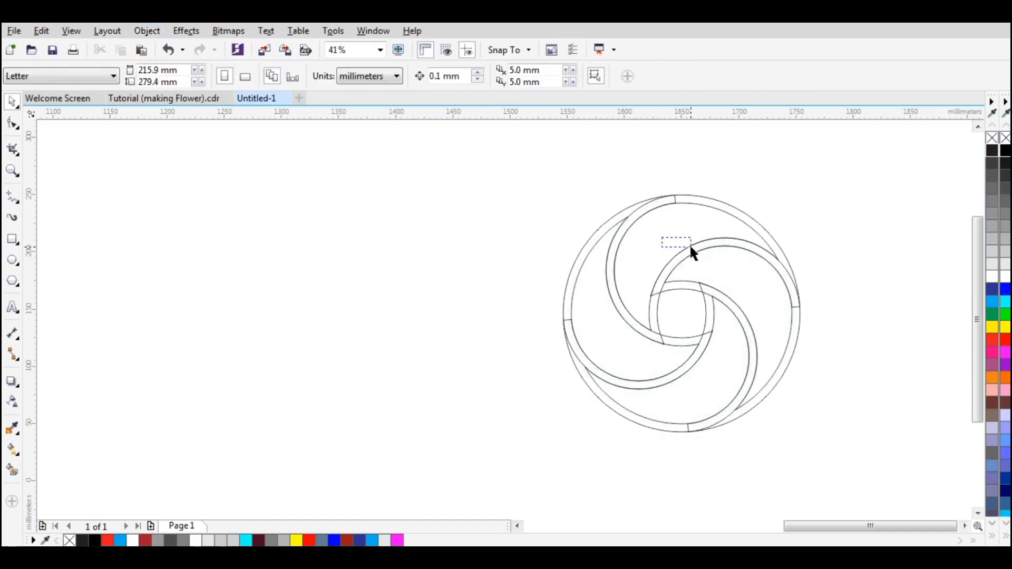
# Create a Smart Fill shape in the central opening of the swirl and remove its fill.
pyautogui.click(11, 469)
pyautogui.click(676, 316)
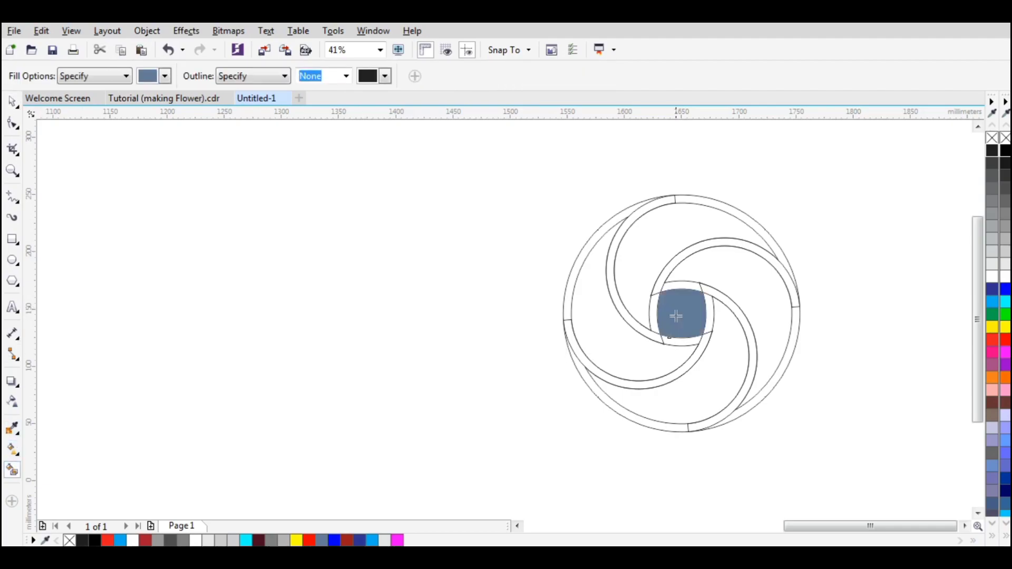
pyautogui.click(12, 103)
pyautogui.click(993, 140)
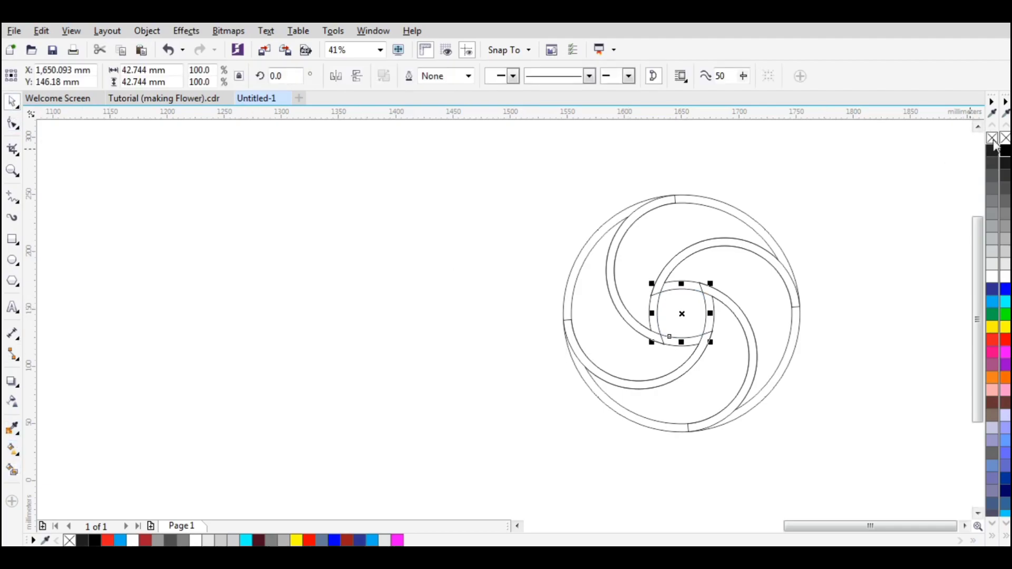
pyautogui.click(905, 216)
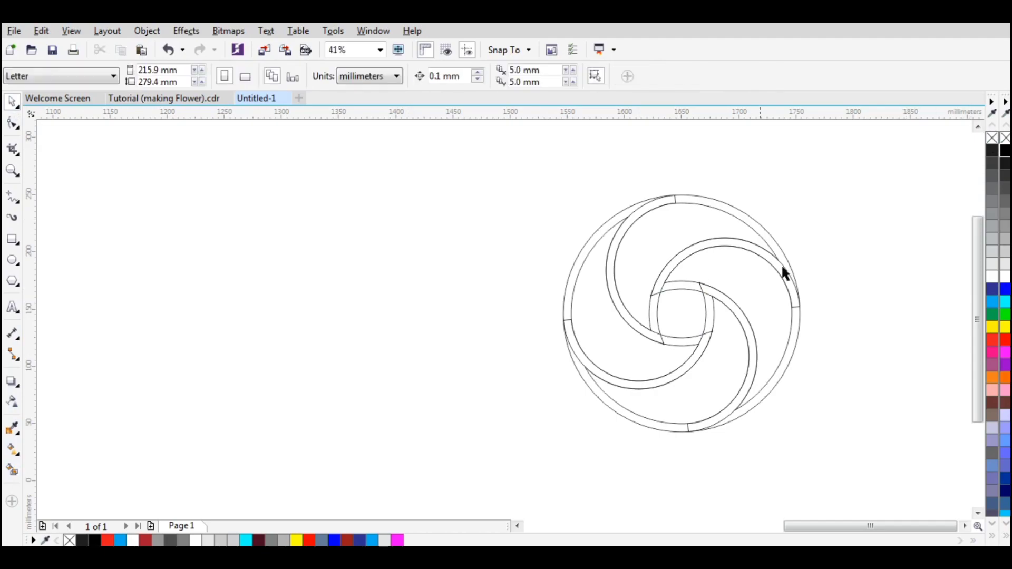
# Smart-fill the upper petal's main area, its outer rim strip and the small strip beside the central opening.
pyautogui.click(13, 471)
pyautogui.click(694, 213)
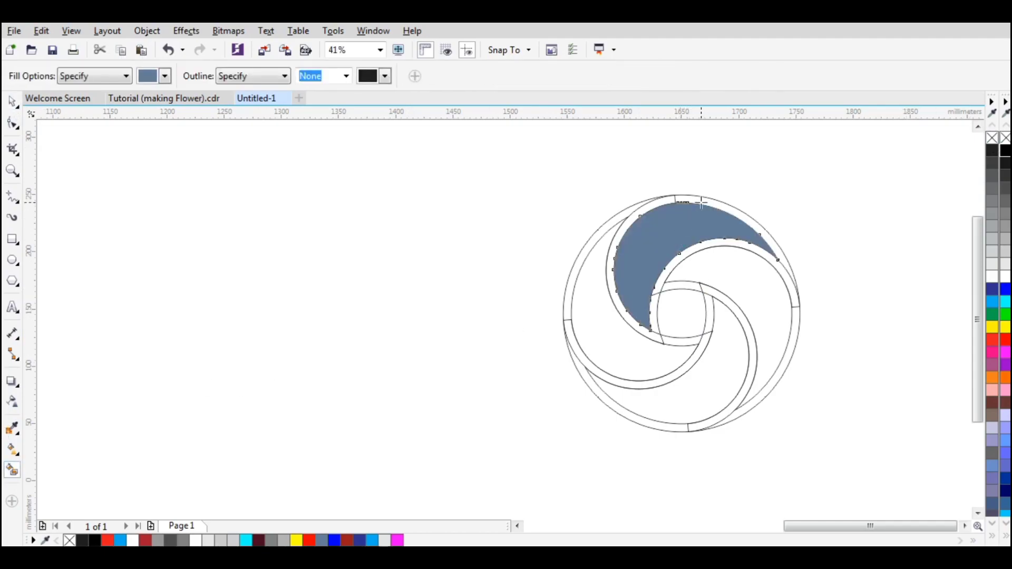
pyautogui.click(701, 201)
pyautogui.click(653, 314)
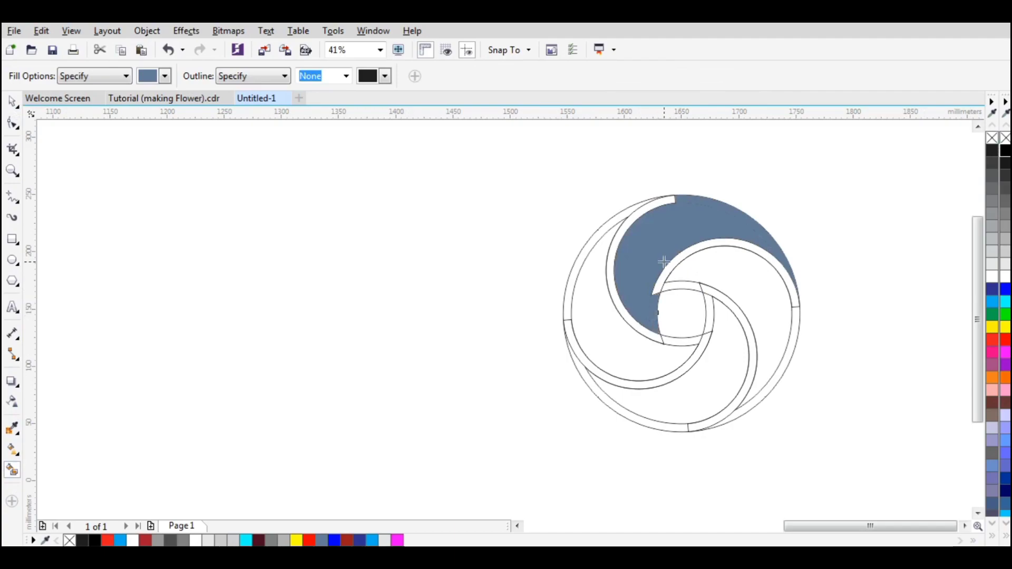
# Weld the blue-gray regions of the upper petal into one shape and fill it light gray.
pyautogui.click(12, 102)
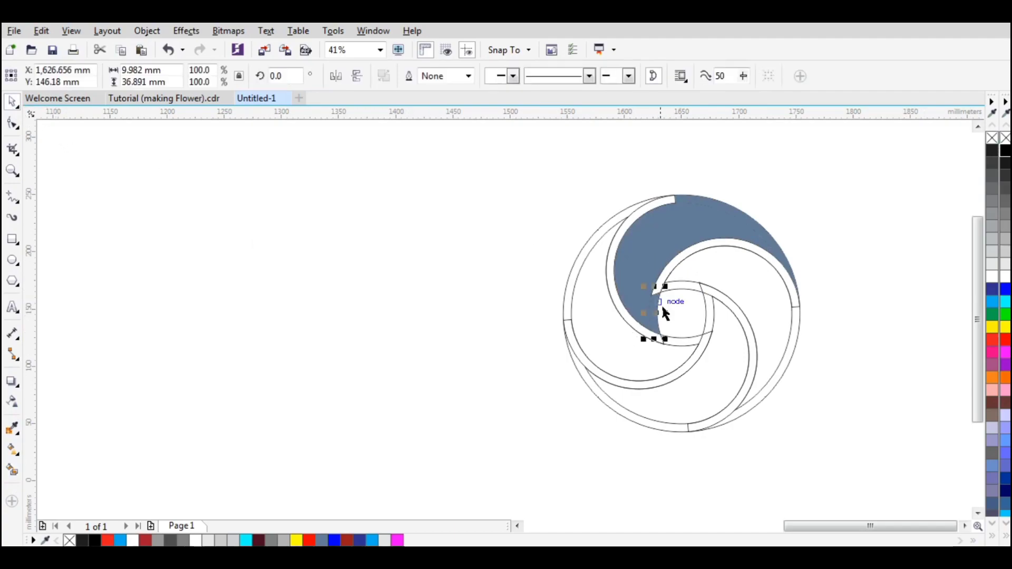
pyautogui.click(671, 245)
pyautogui.press('Tab')
pyautogui.press('Tab')
pyautogui.keyDown('shift'); pyautogui.click(648, 248); pyautogui.keyUp('shift')
pyautogui.keyDown('shift'); pyautogui.click(654, 314); pyautogui.keyUp('shift')
pyautogui.keyDown('shift'); pyautogui.click(654, 314); pyautogui.keyUp('shift')
pyautogui.keyDown('shift'); pyautogui.click(634, 277); pyautogui.keyUp('shift')
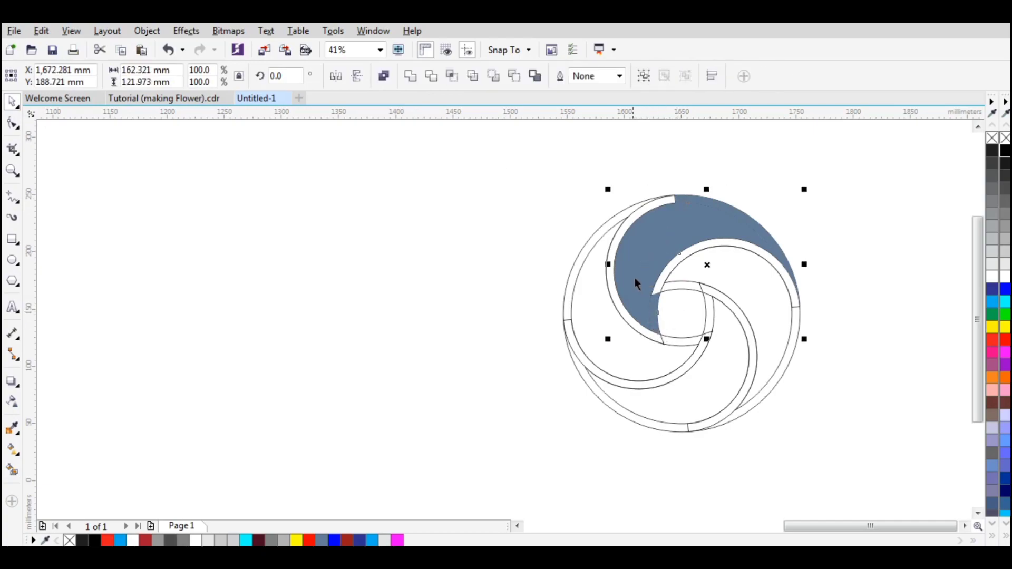
pyautogui.click(412, 79)
pyautogui.click(990, 263)
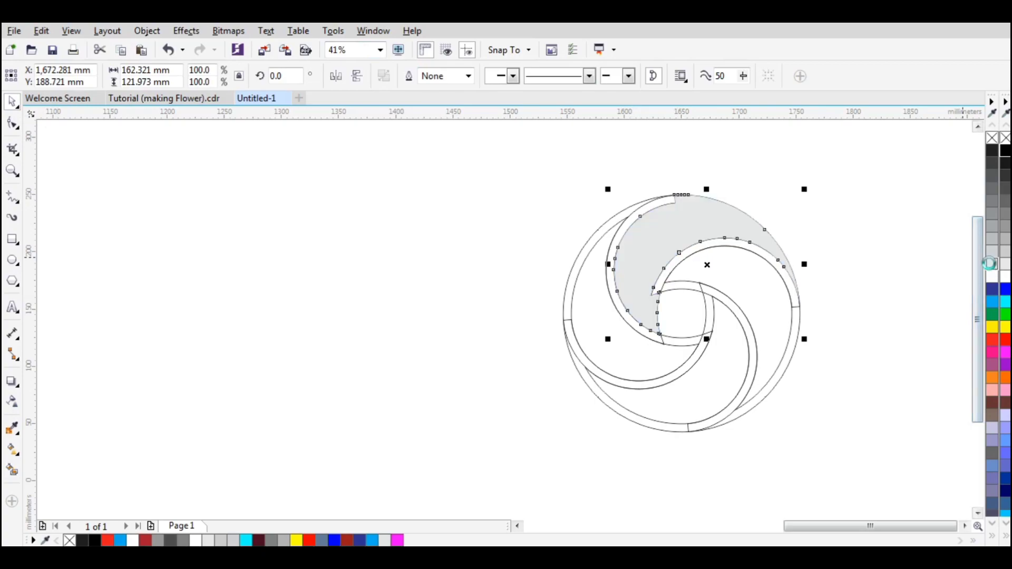
pyautogui.click(922, 212)
# Move the gray petal's rotation center to the swirl's center and create three copies rotated in 90° increments around it.
pyautogui.click(664, 230)
pyautogui.click(710, 266)
pyautogui.moveTo(707, 265); pyautogui.dragTo(691, 314)
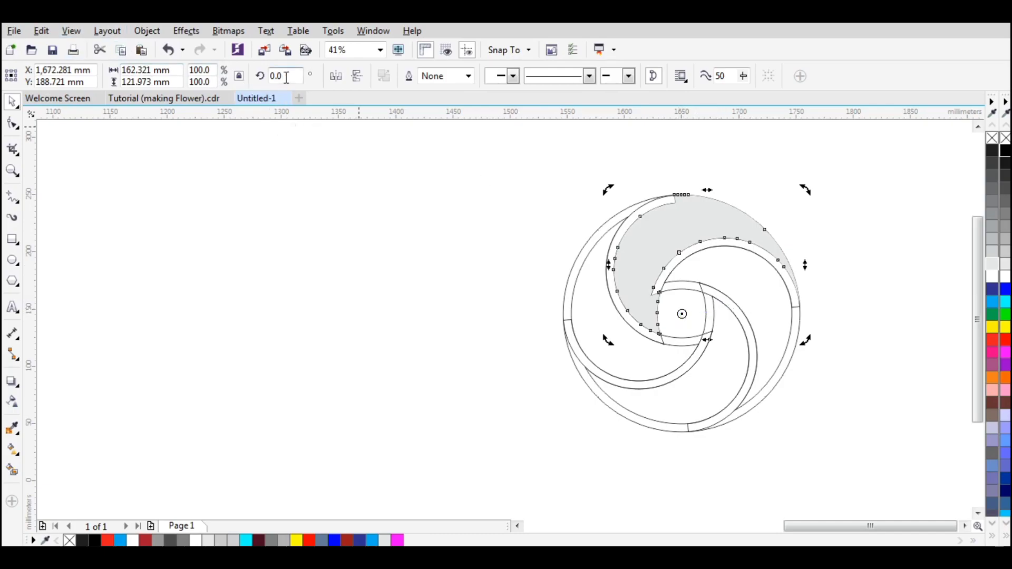
pyautogui.write('90')
pyautogui.press('Return')
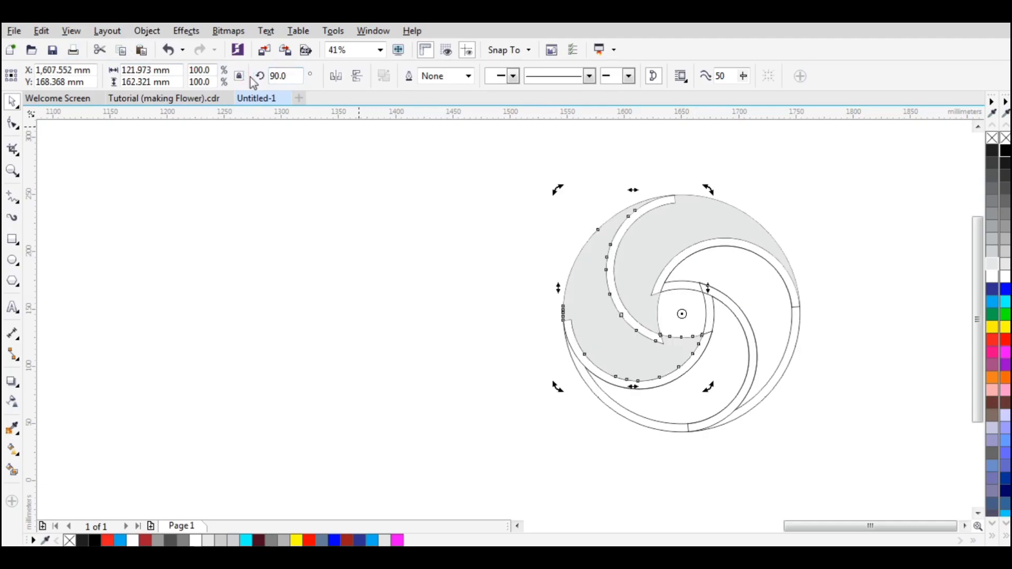
pyautogui.hotkey('ctrl', 'd')
pyautogui.hotkey('ctrl', 'd')
pyautogui.click(838, 235)
pyautogui.click(689, 307)
pyautogui.press('Escape')
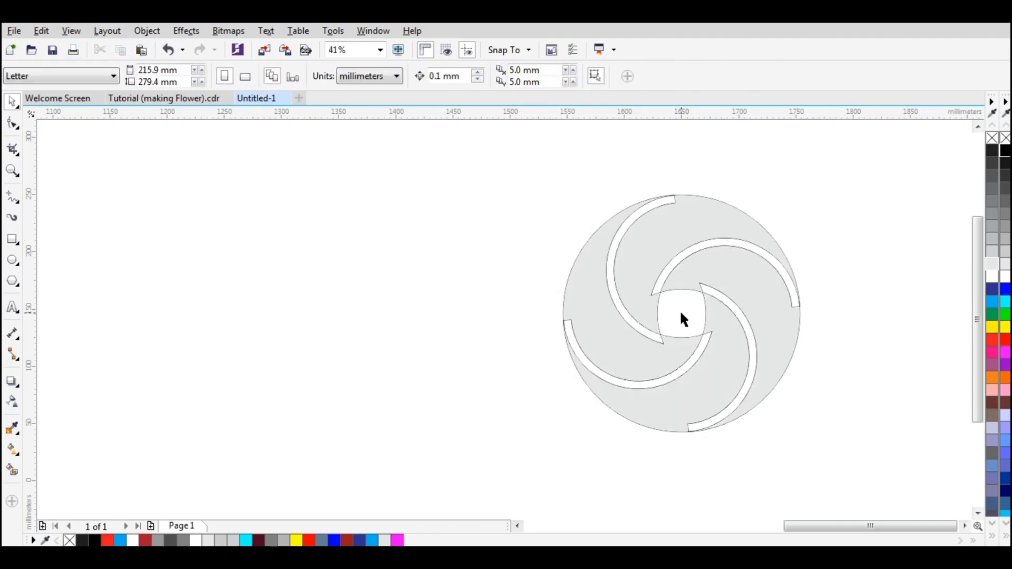
# Delete the four thin black outline objects around the gray petals.
pyautogui.click(662, 204)
pyautogui.press('Delete')
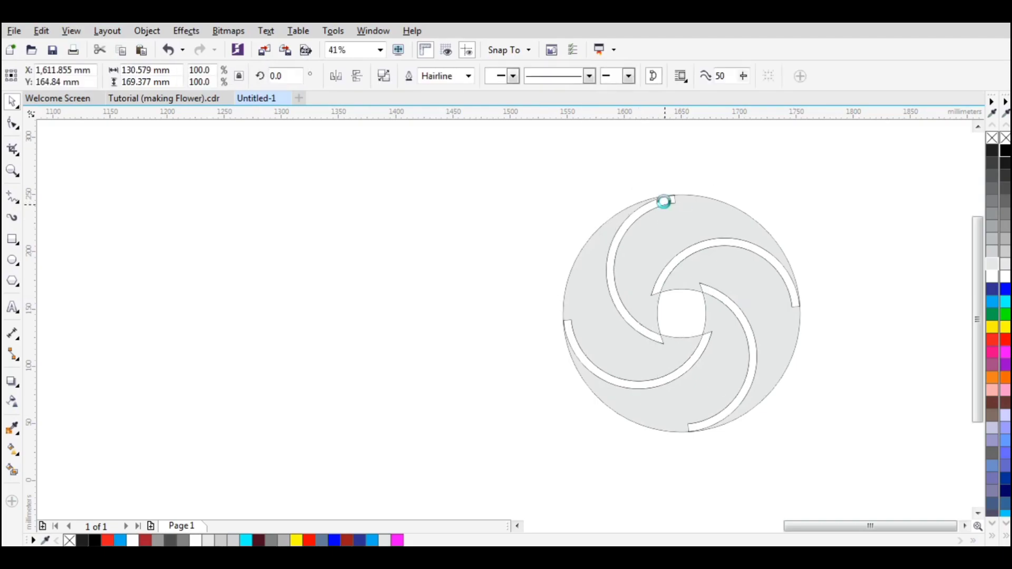
pyautogui.click(727, 243)
pyautogui.press('Delete')
pyautogui.click(735, 309)
pyautogui.press('Delete')
pyautogui.click(692, 355)
pyautogui.press('Delete')
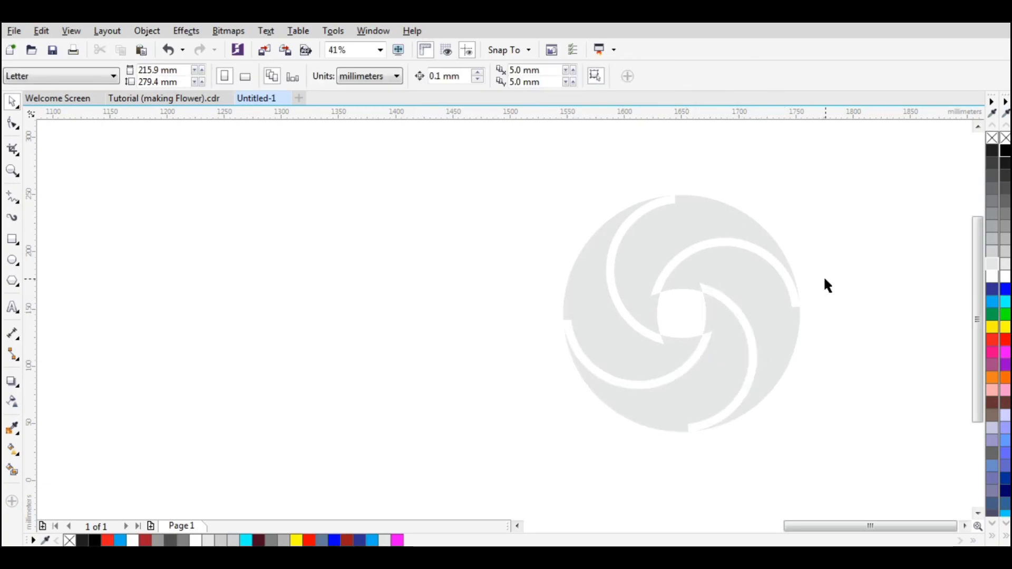
# Apply a linear gradient to the upper petal with Interactive Fill, from black at the inner tip to blue at the outer edge.
pyautogui.click(9, 173)
pyautogui.moveTo(521, 156); pyautogui.dragTo(843, 498)
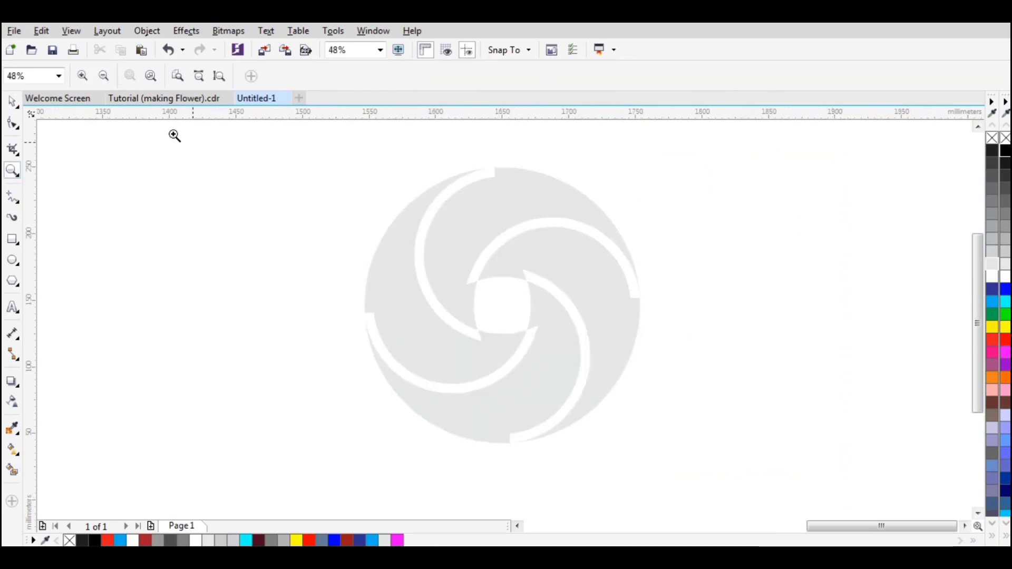
pyautogui.click(12, 106)
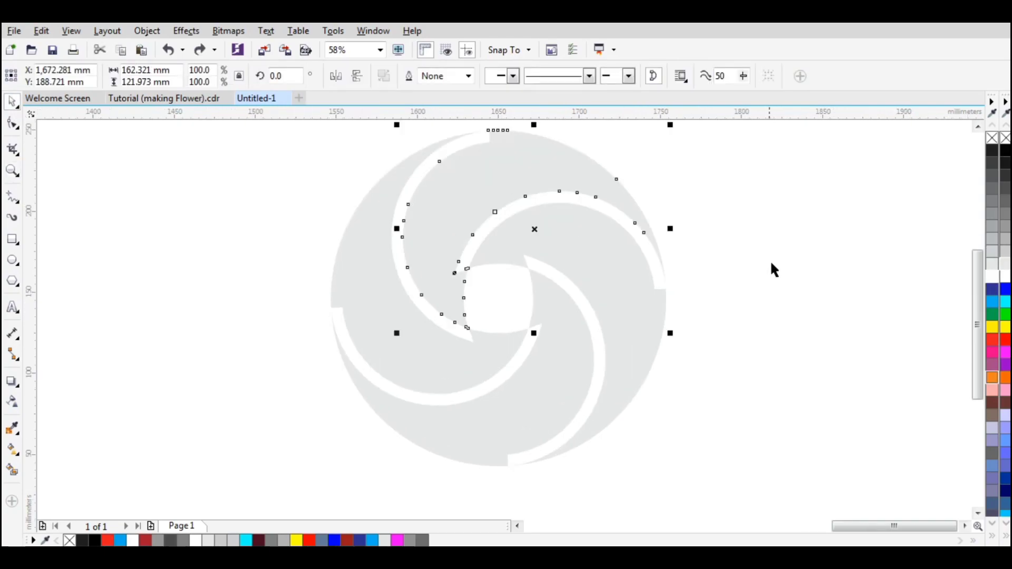
pyautogui.click(706, 287)
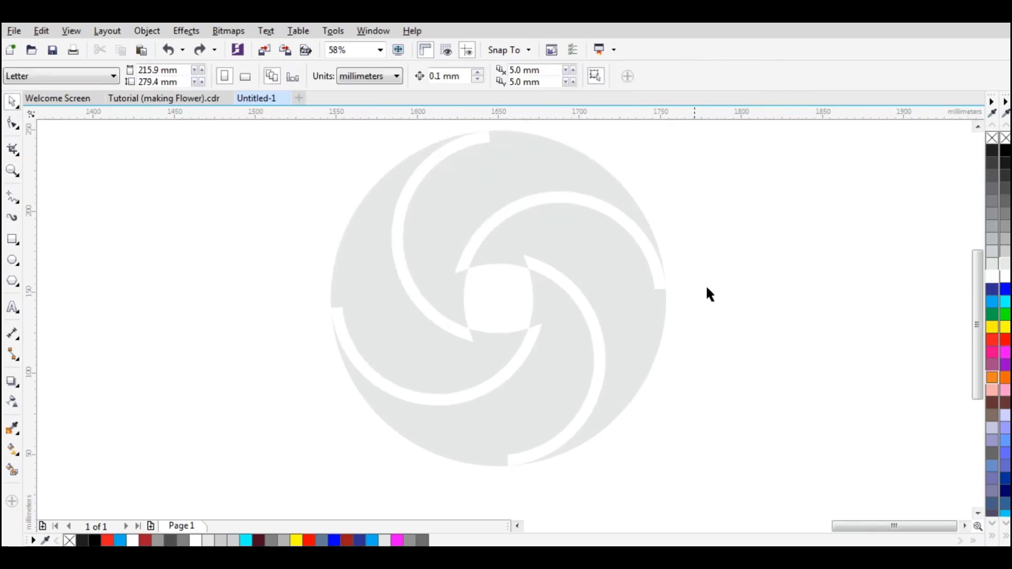
pyautogui.click(12, 448)
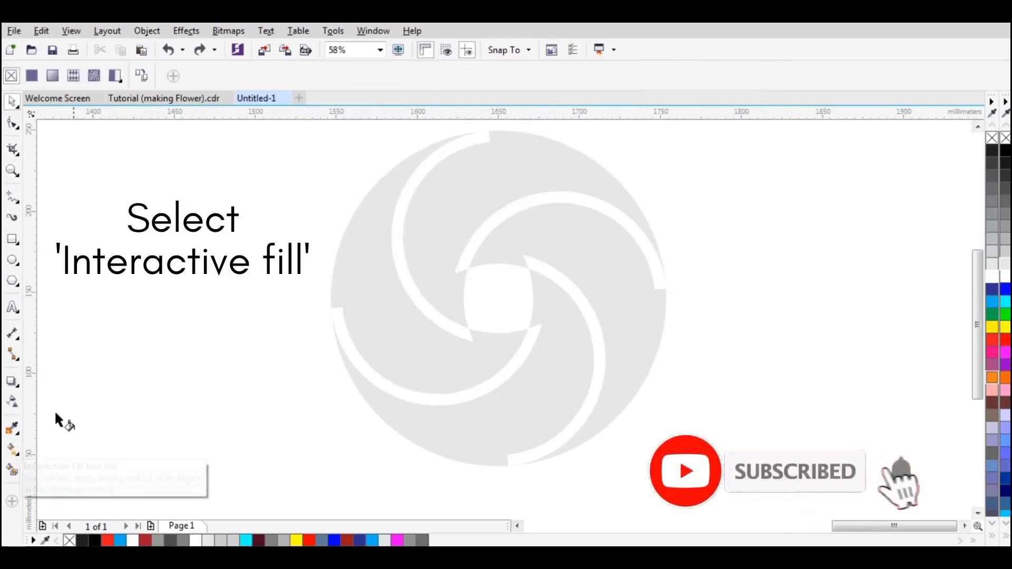
pyautogui.click(435, 264)
pyautogui.moveTo(428, 277); pyautogui.dragTo(615, 182)
pyautogui.click(1005, 289)
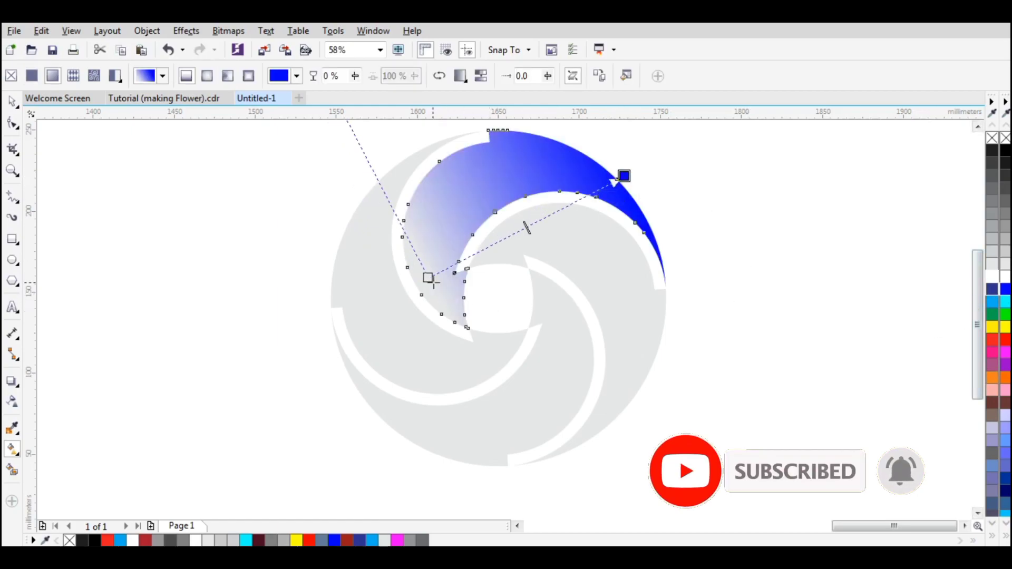
pyautogui.moveTo(427, 277); pyautogui.dragTo(441, 294)
pyautogui.click(1005, 151)
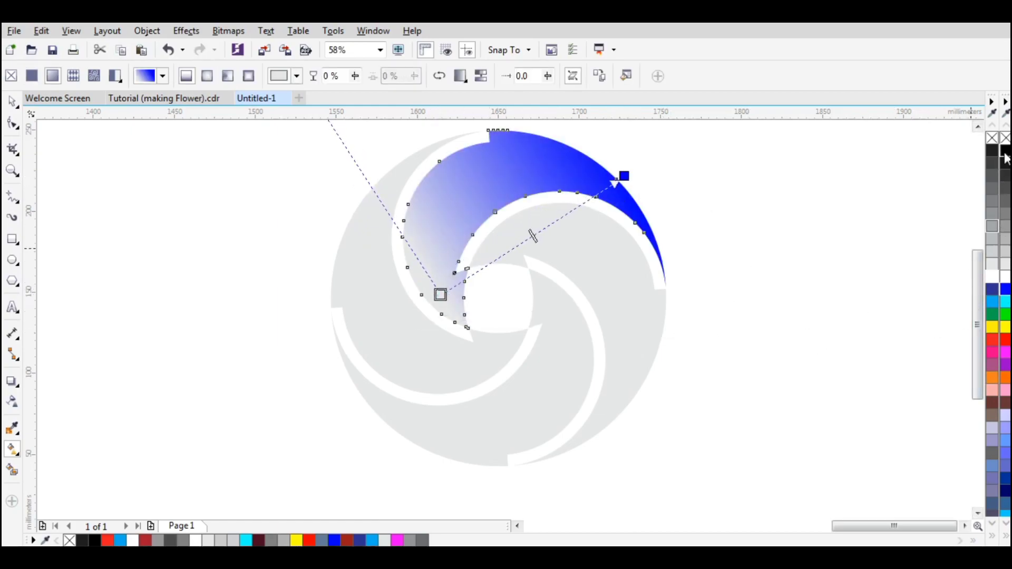
# Apply a linear gradient to the right petal, from red near the center to black at its lower outer end.
pyautogui.click(542, 255)
pyautogui.moveTo(516, 229); pyautogui.dragTo(640, 416)
pyautogui.click(515, 229)
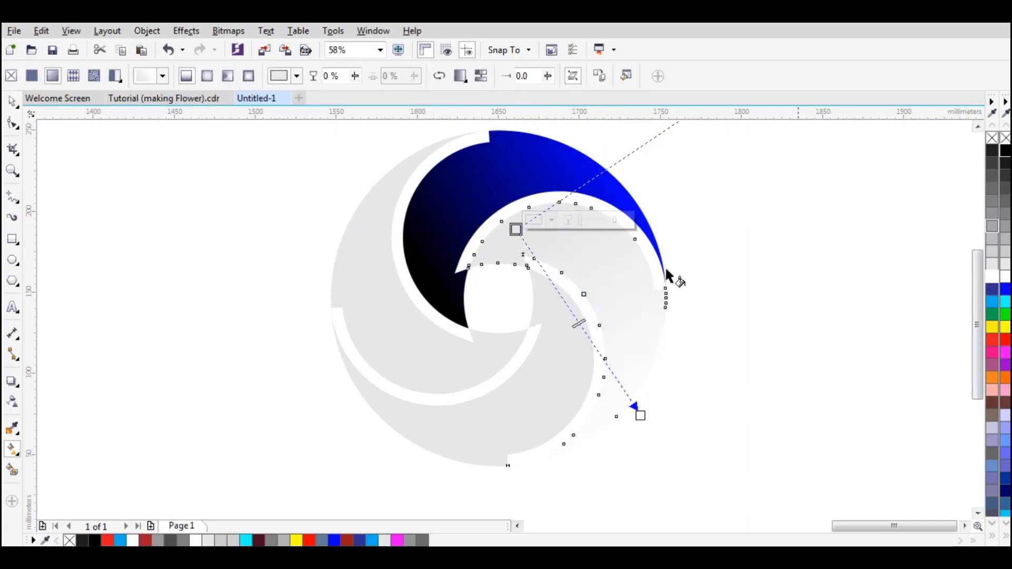
pyautogui.click(1005, 342)
pyautogui.click(640, 415)
pyautogui.click(992, 150)
pyautogui.click(767, 249)
# Apply a linear gradient to the bottom petal, from black near the center to yellow at its outer left end.
pyautogui.click(548, 418)
pyautogui.moveTo(544, 300); pyautogui.dragTo(381, 429)
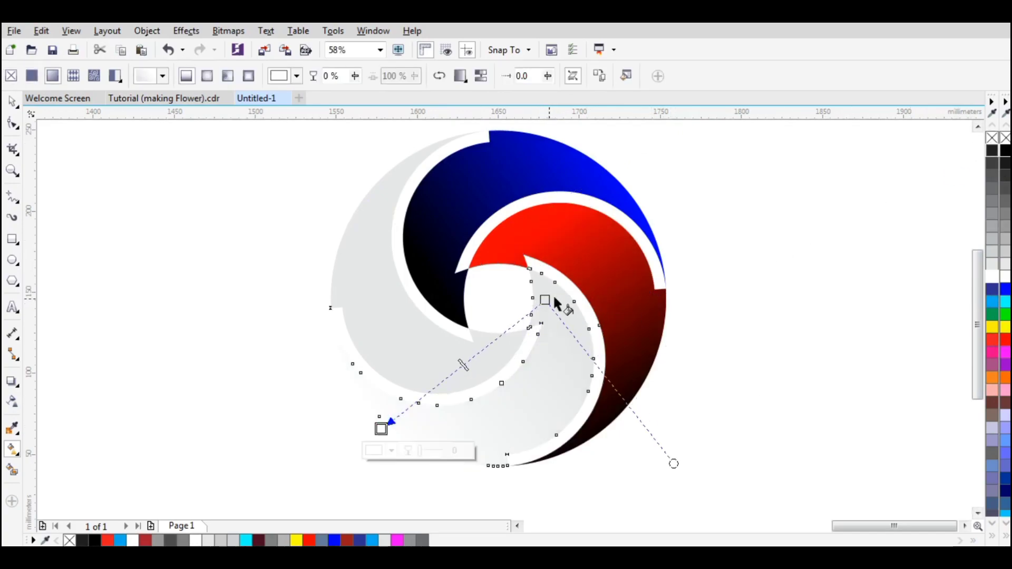
pyautogui.click(1004, 174)
pyautogui.click(381, 429)
pyautogui.click(991, 330)
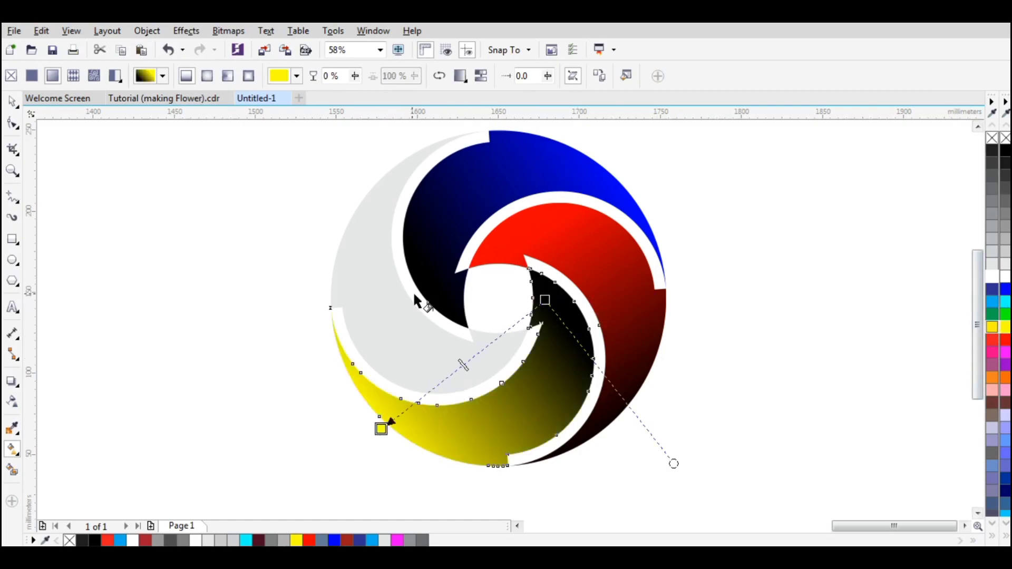
# Apply a linear gradient to the left petal, from black at its upper outer end to magenta near the center.
pyautogui.click(382, 236)
pyautogui.moveTo(363, 216)
pyautogui.mouseDown()
pyautogui.moveTo(515, 384)
pyautogui.moveTo(503, 375)
pyautogui.mouseUp()
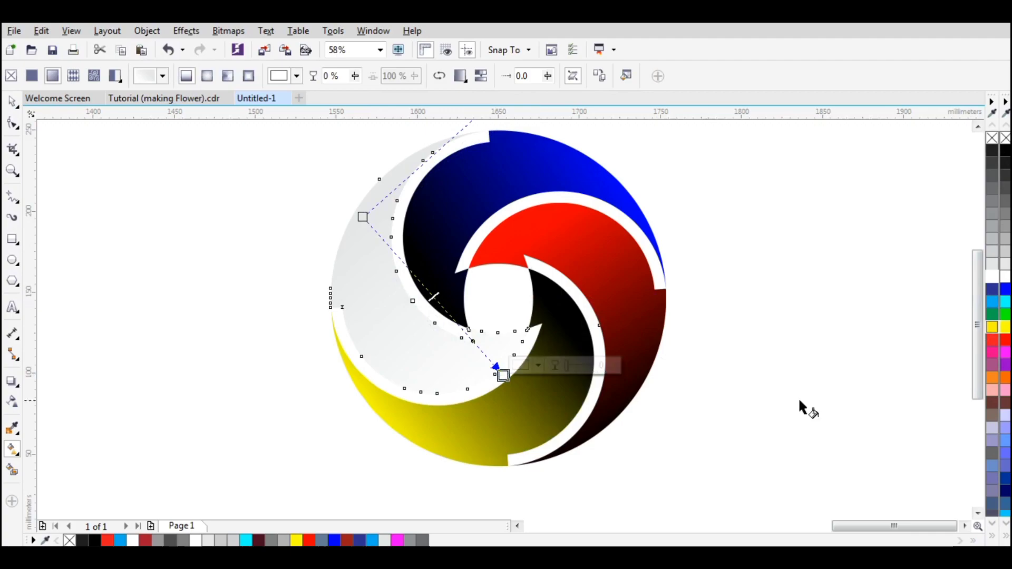
pyautogui.click(1005, 368)
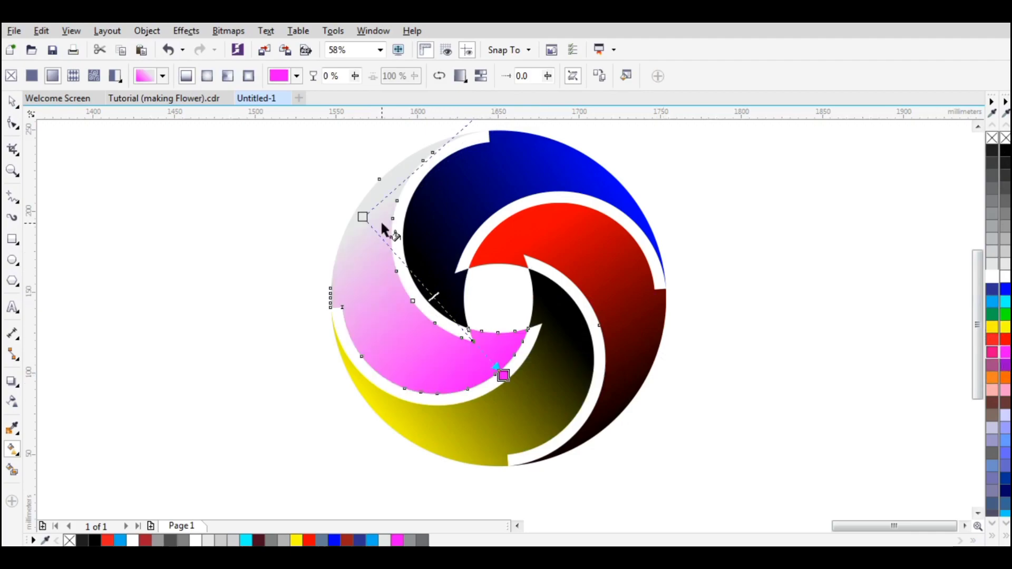
pyautogui.click(363, 217)
pyautogui.click(1005, 153)
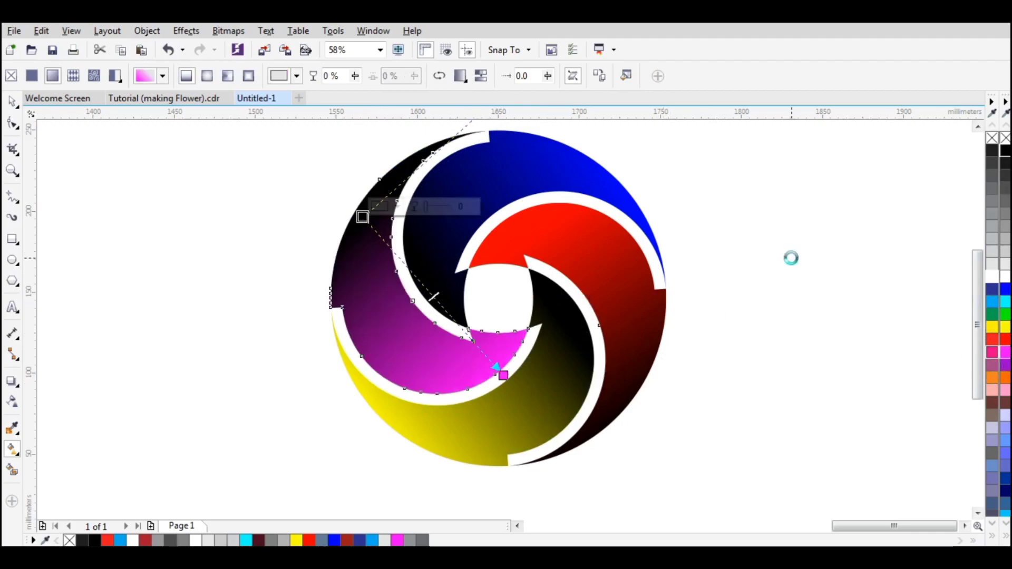
pyautogui.click(693, 285)
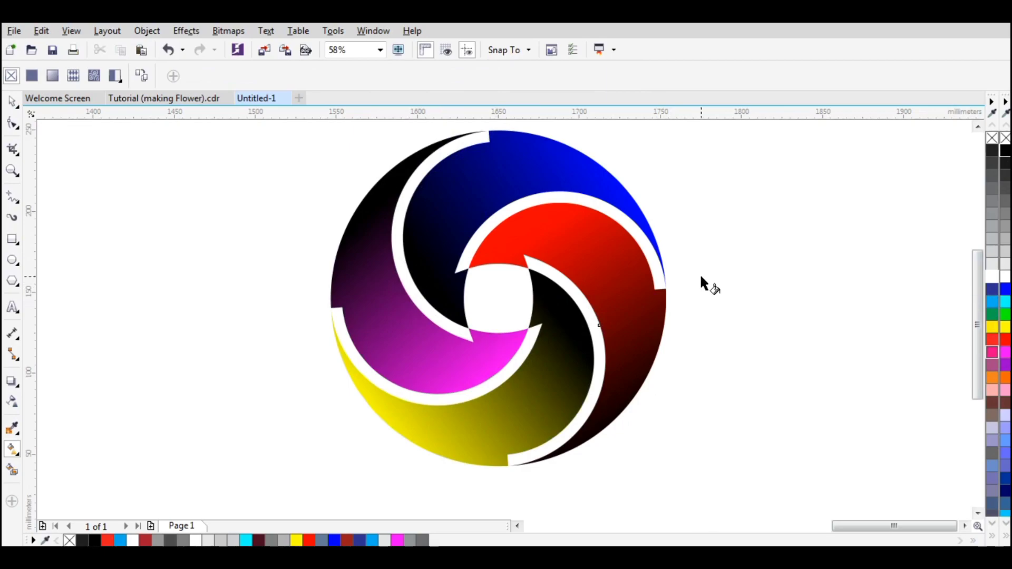
# Select all four gradient-filled petals and group them.
pyautogui.scroll(-2, 274, 158)
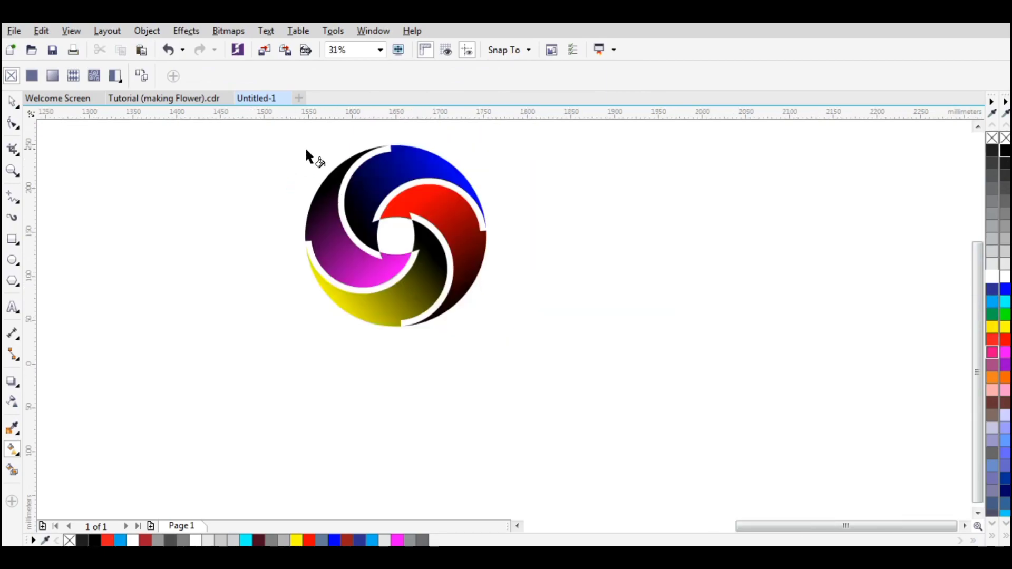
pyautogui.click(11, 102)
pyautogui.moveTo(262, 131); pyautogui.dragTo(606, 400)
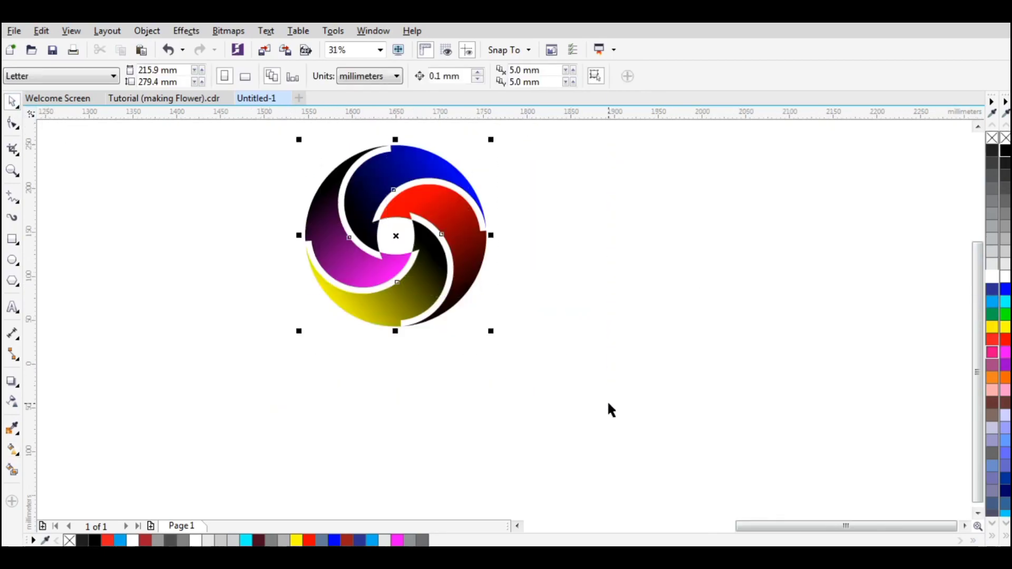
pyautogui.hotkey('ctrl', 'g')
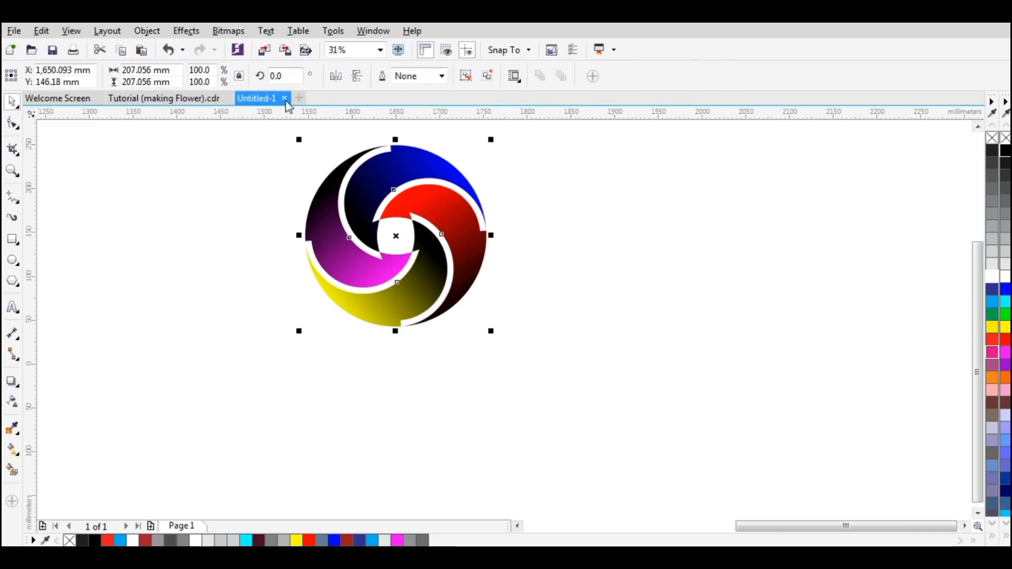
# Create a boundary shape around the grouped petals, fill it white and place it behind the group.
pyautogui.click(147, 31)
pyautogui.moveTo(179, 318)
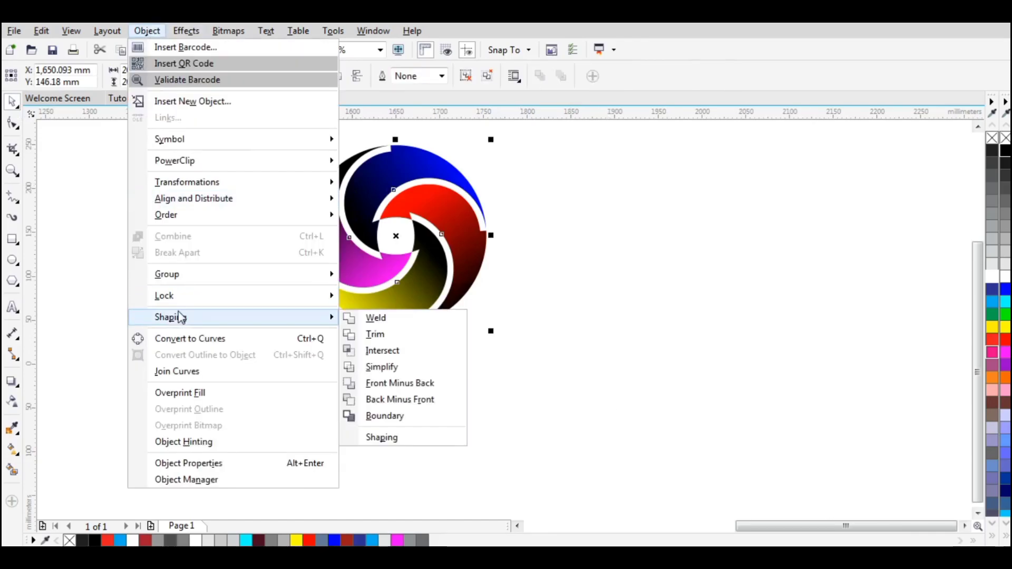
pyautogui.click(408, 416)
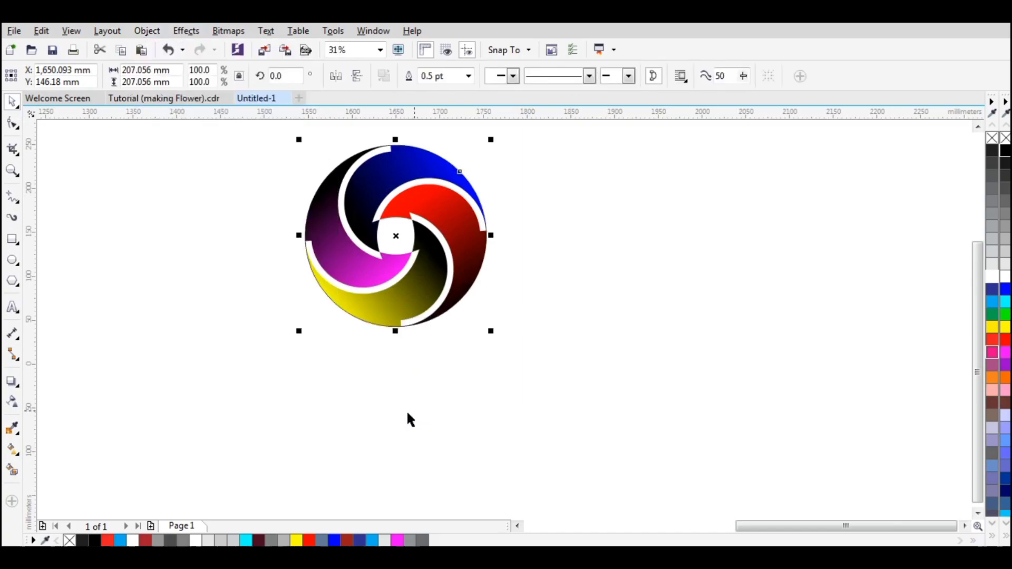
pyautogui.click(482, 225)
pyautogui.click(992, 277)
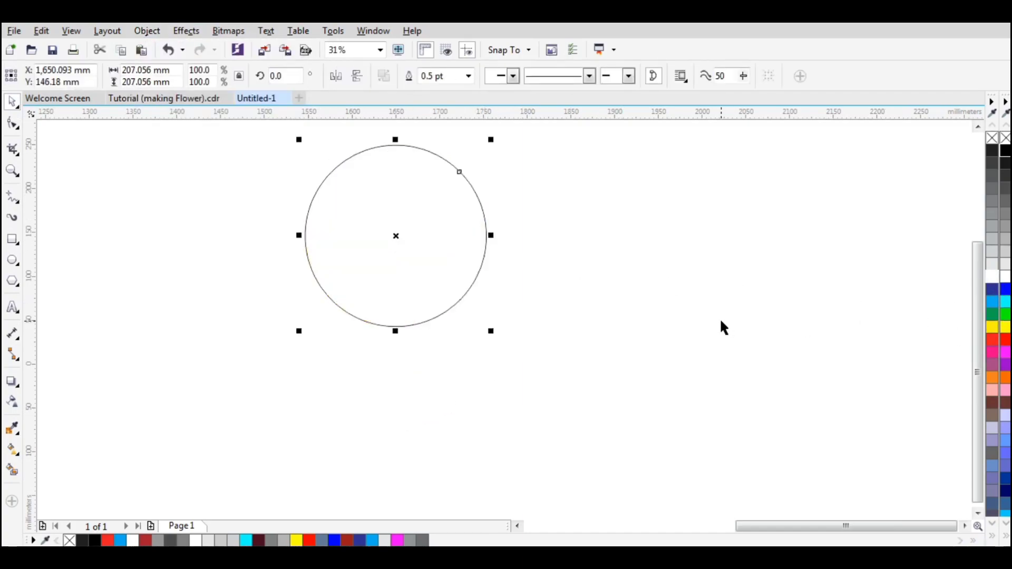
pyautogui.hotkey('ctrl', 'pagedown')
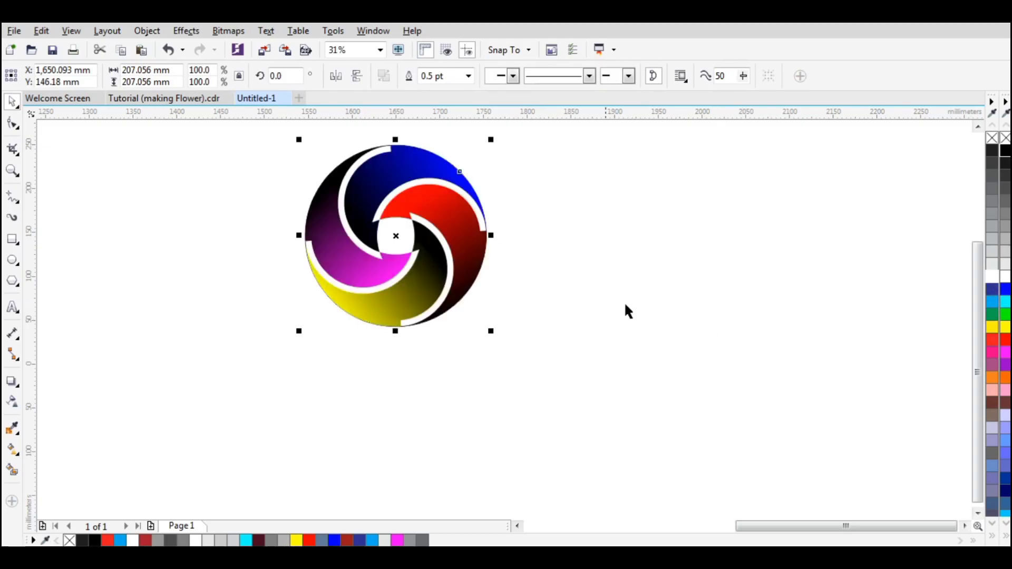
# Remove the outline of the white circular backing shape by setting its outline width to None.
pyautogui.hotkey('shift', 'F2')
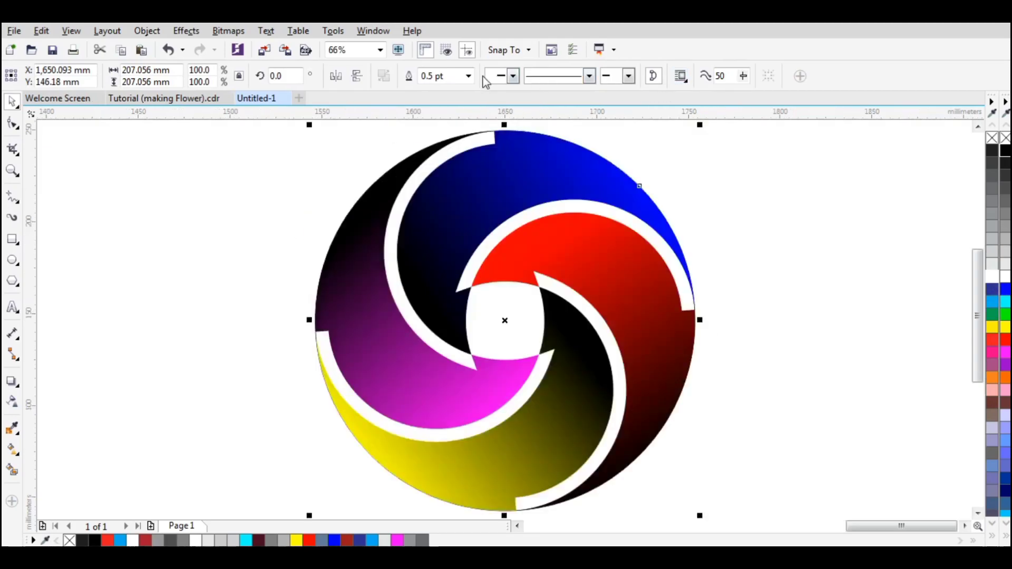
pyautogui.click(467, 77)
pyautogui.click(443, 92)
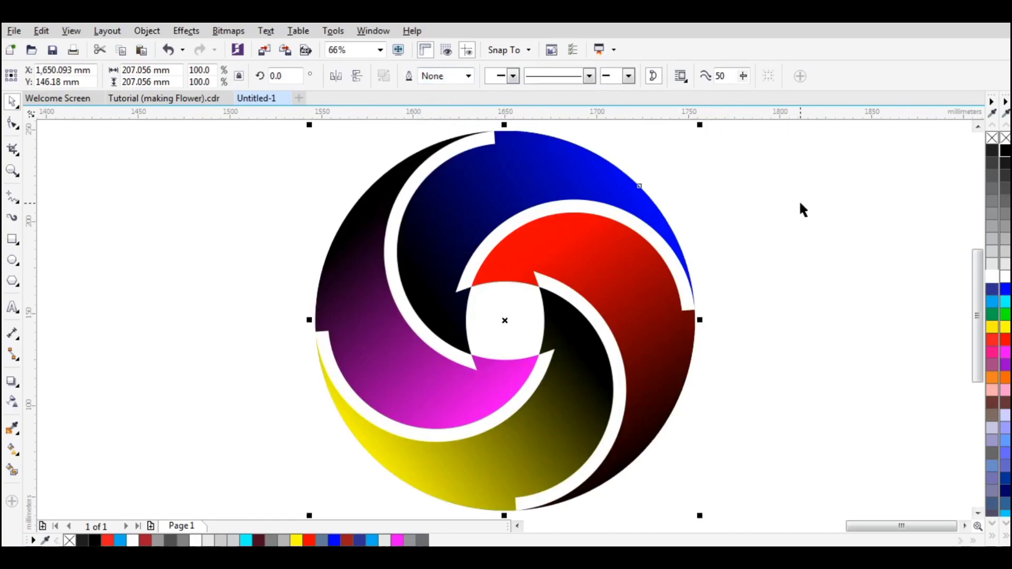
pyautogui.click(801, 210)
# Add a drop shadow to the white backing circle, drawn nearly horizontally from its left edge to just beyond its right edge.
pyautogui.click(13, 383)
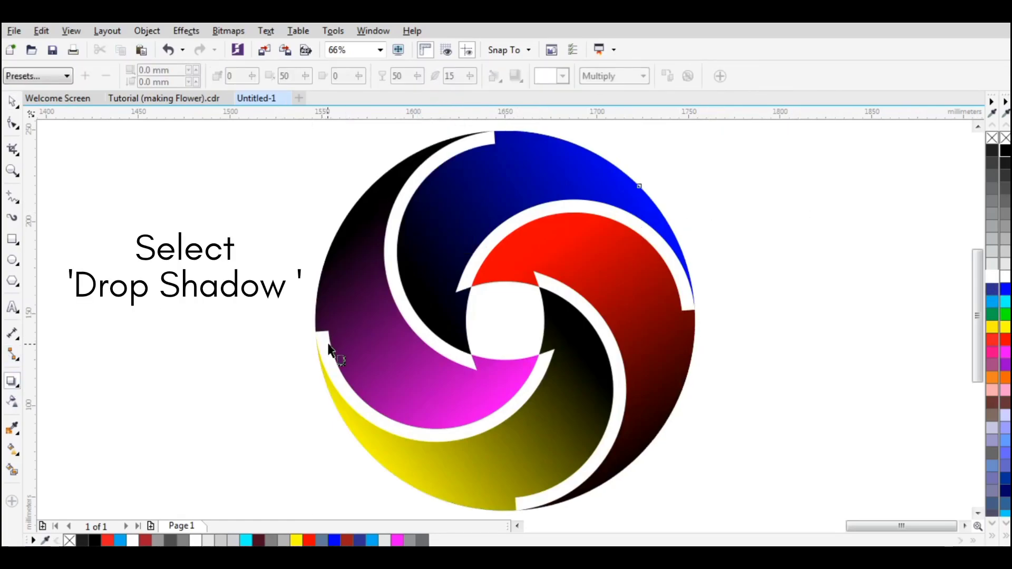
pyautogui.moveTo(331, 353); pyautogui.dragTo(713, 331)
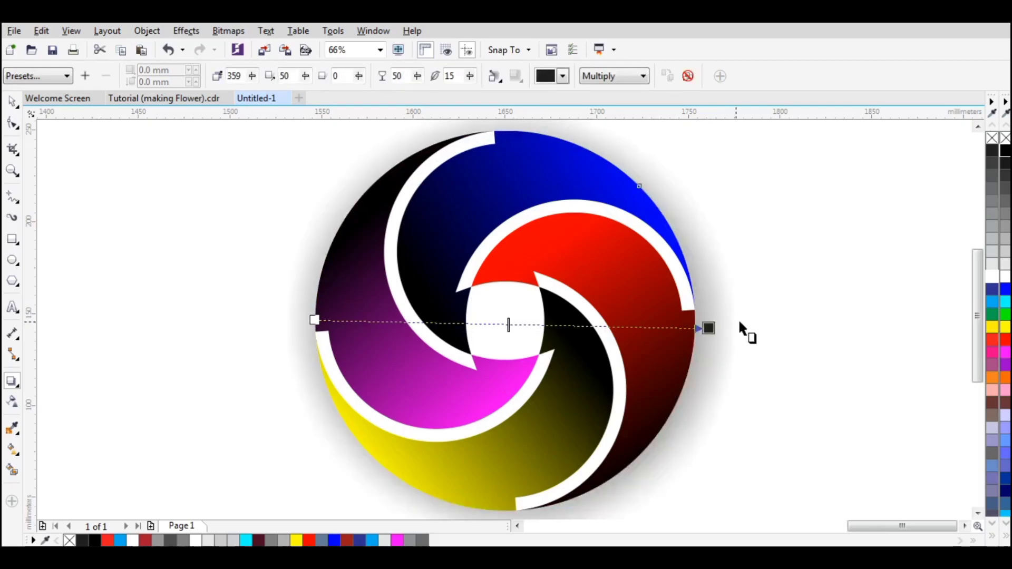
pyautogui.click(13, 105)
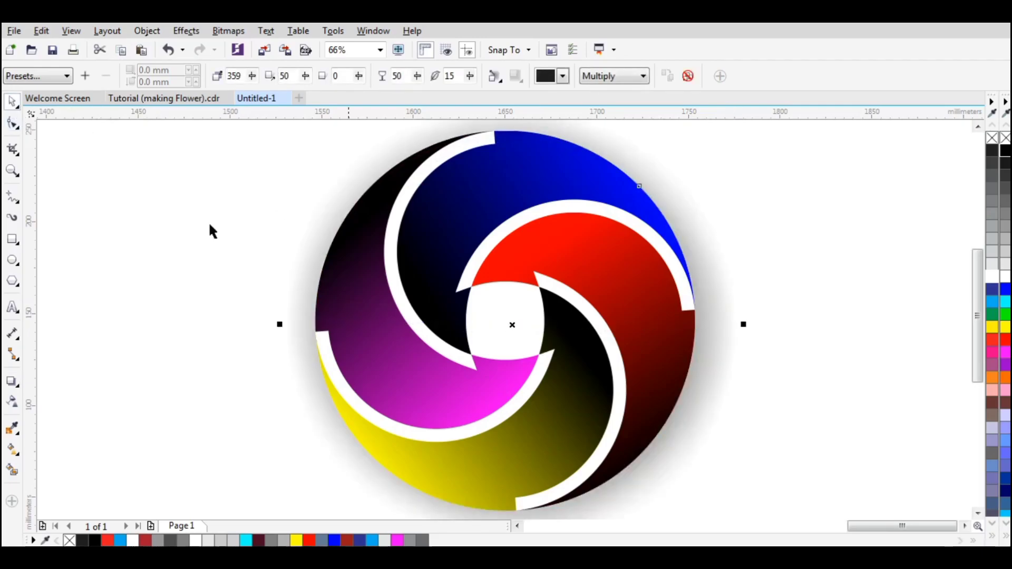
# Break the drop shadow apart from the backing circle so it becomes a separate object.
pyautogui.click(712, 299)
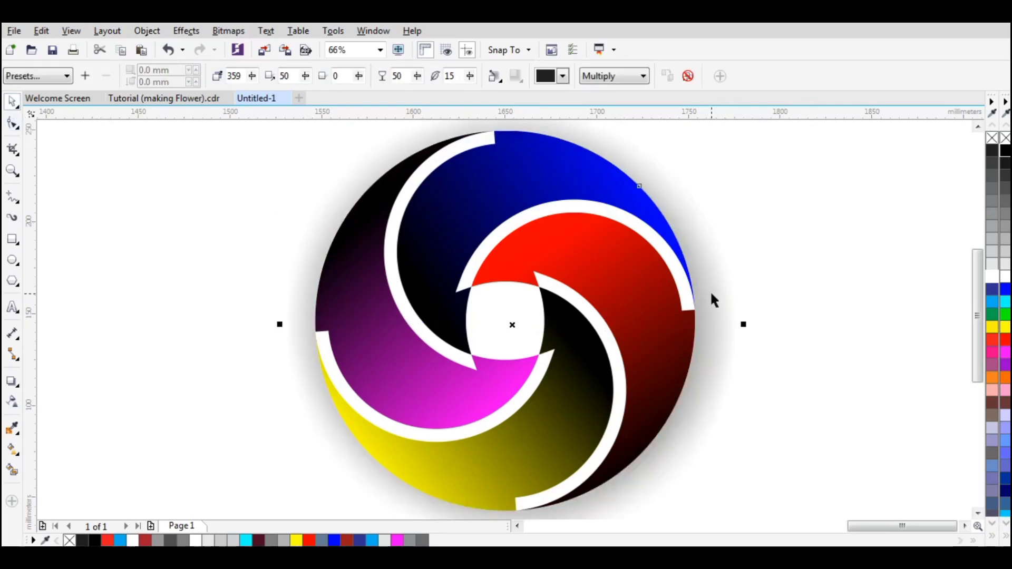
pyautogui.click(145, 31)
pyautogui.click(257, 255)
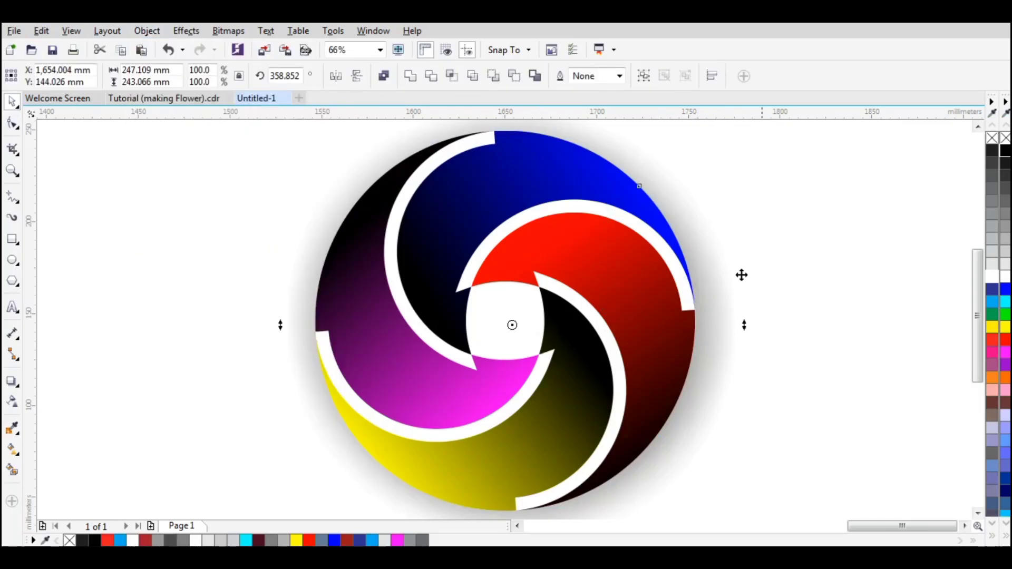
pyautogui.click(795, 250)
# Offset the separated shadow slightly below the logo's center and reduce its height from the lower edge to about 230 mm.
pyautogui.scroll(-2, 743, 306)
pyautogui.click(732, 352)
pyautogui.moveTo(729, 365)
pyautogui.mouseDown()
pyautogui.moveTo(723, 375)
pyautogui.moveTo(723, 365)
pyautogui.mouseUp()
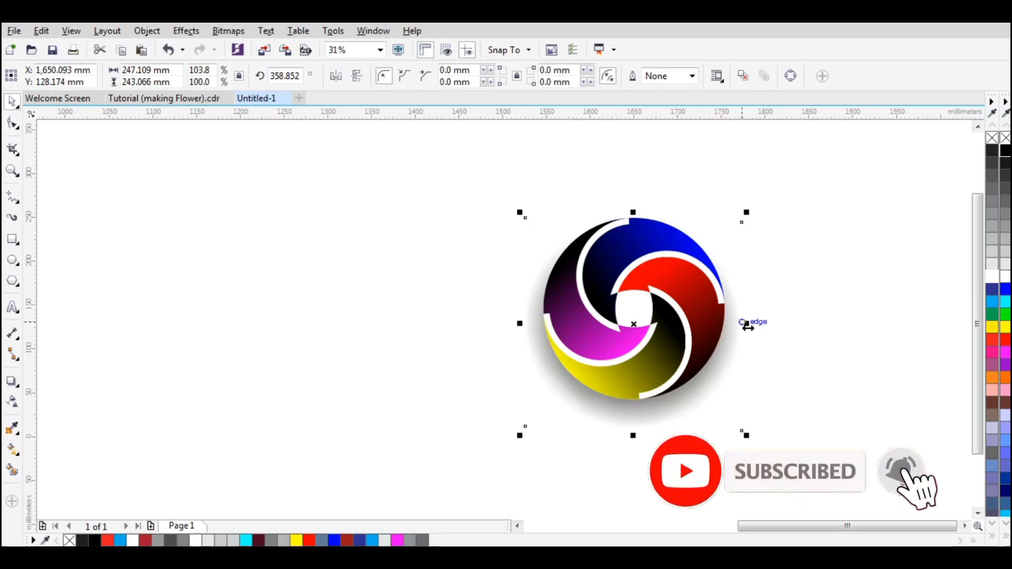
pyautogui.moveTo(633, 435); pyautogui.dragTo(634, 423)
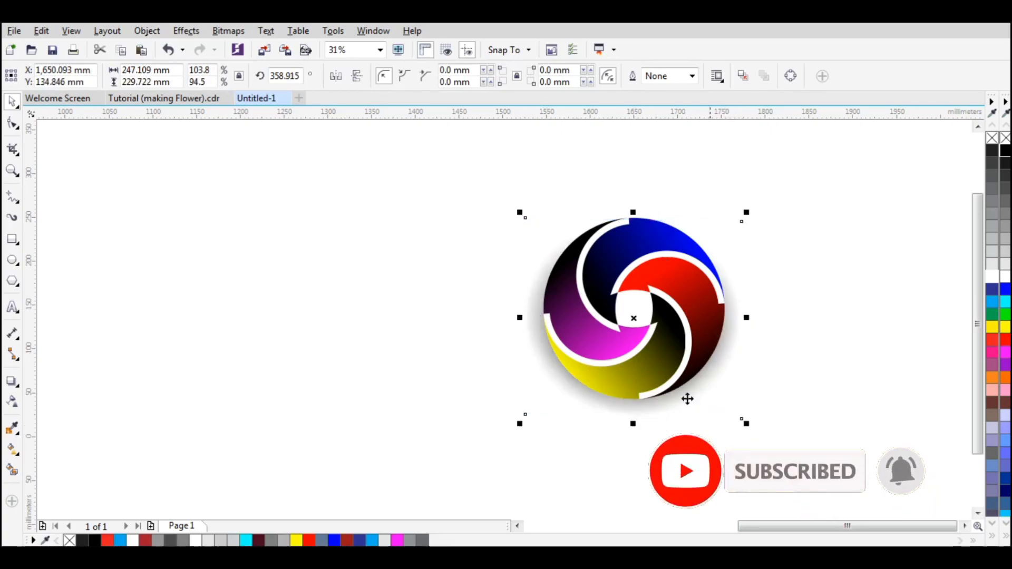
pyautogui.click(755, 293)
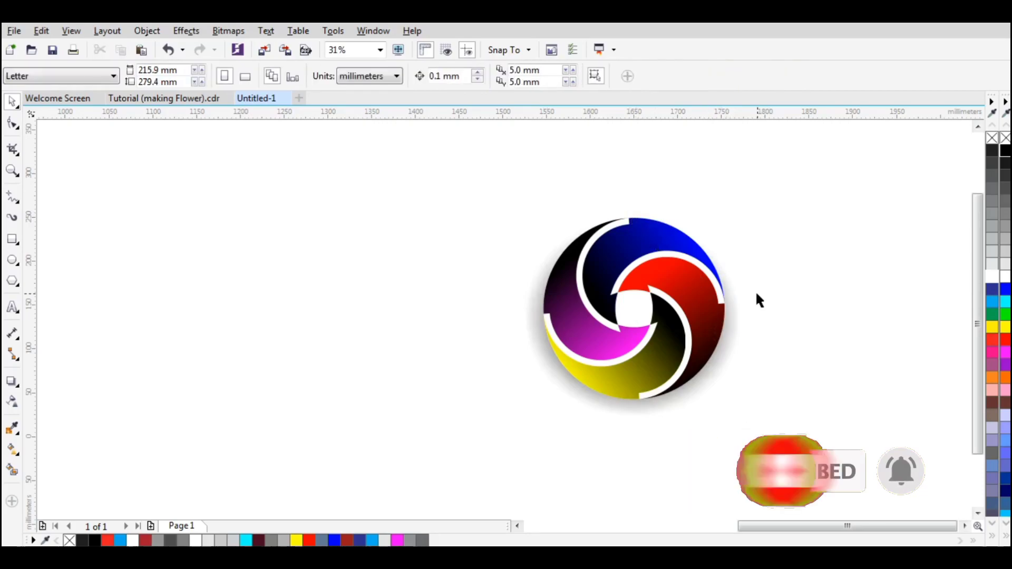
# Lower the shadow's upper edge and narrow its sides, shrinking it to about 228 mm wide and 207 mm high.
pyautogui.click(723, 353)
pyautogui.moveTo(633, 213); pyautogui.dragTo(640, 240)
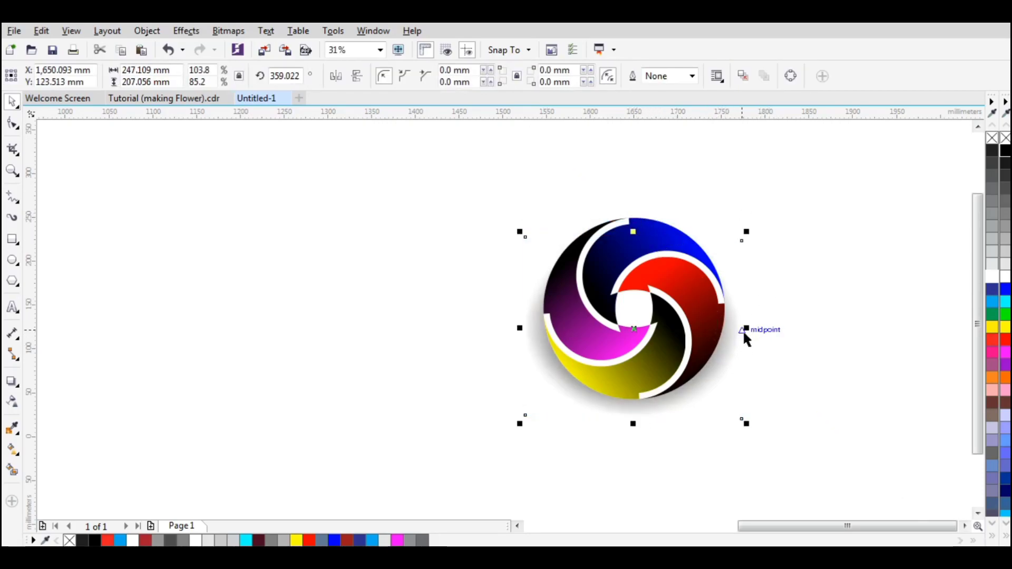
pyautogui.moveTo(747, 329)
pyautogui.mouseDown()
pyautogui.moveTo(730, 331)
pyautogui.moveTo(739, 331)
pyautogui.mouseUp()
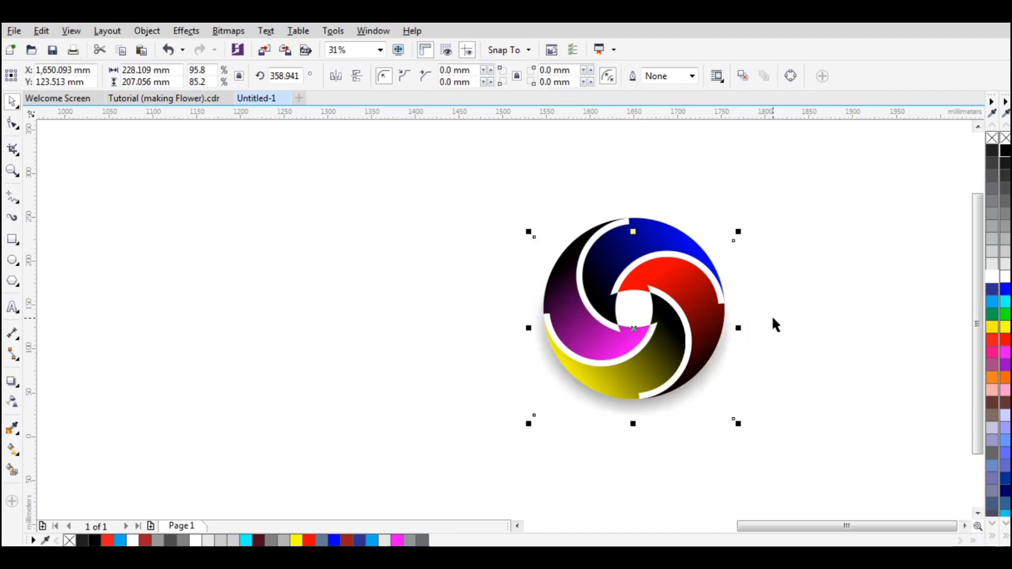
pyautogui.click(772, 313)
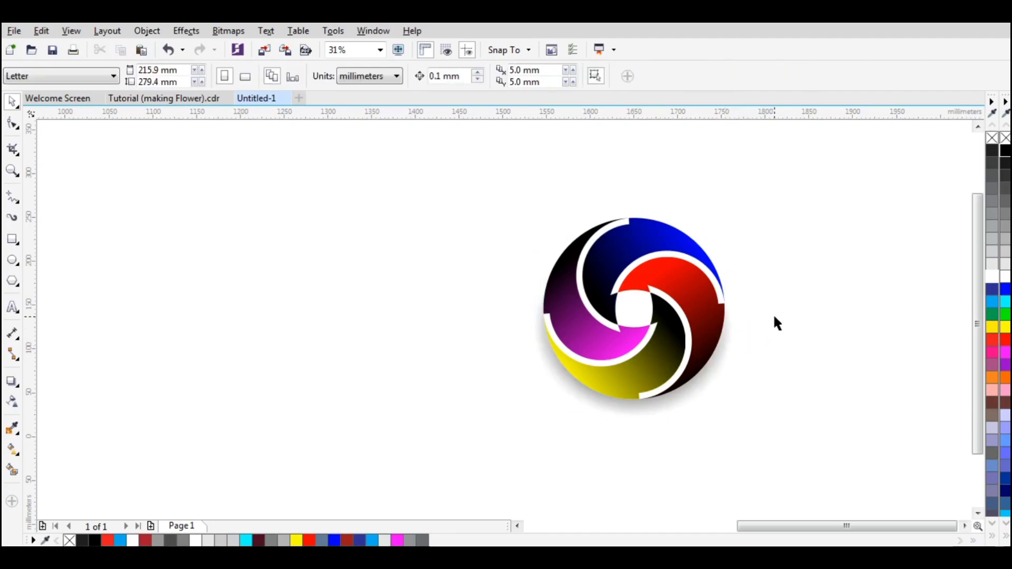
pyautogui.click(699, 388)
pyautogui.click(826, 312)
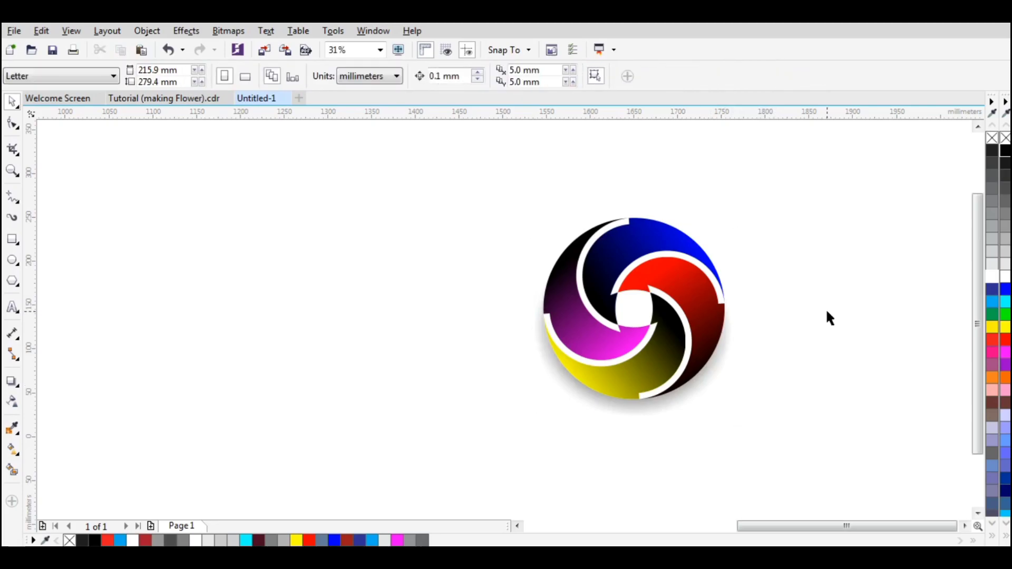
pyautogui.press('F4')
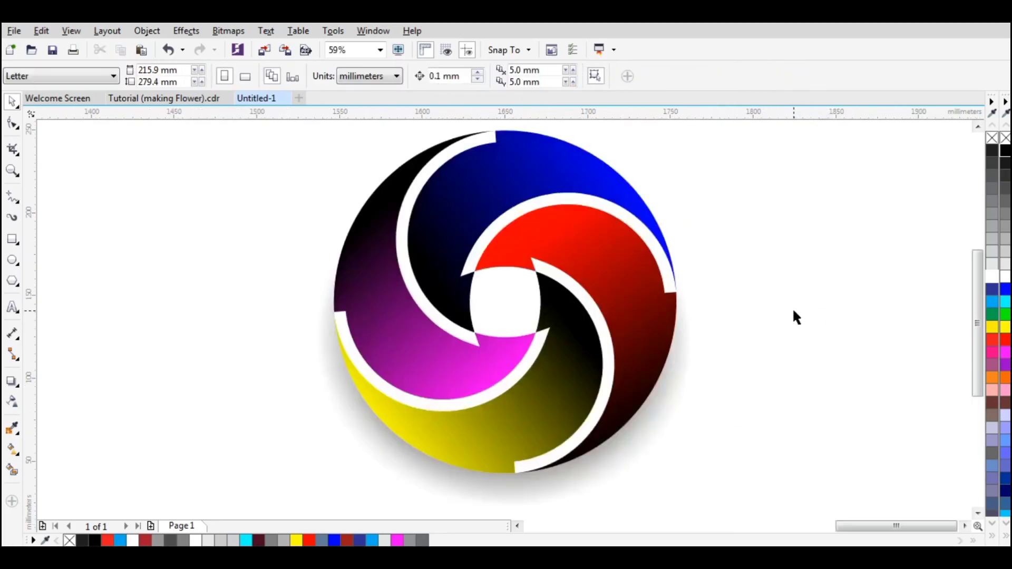